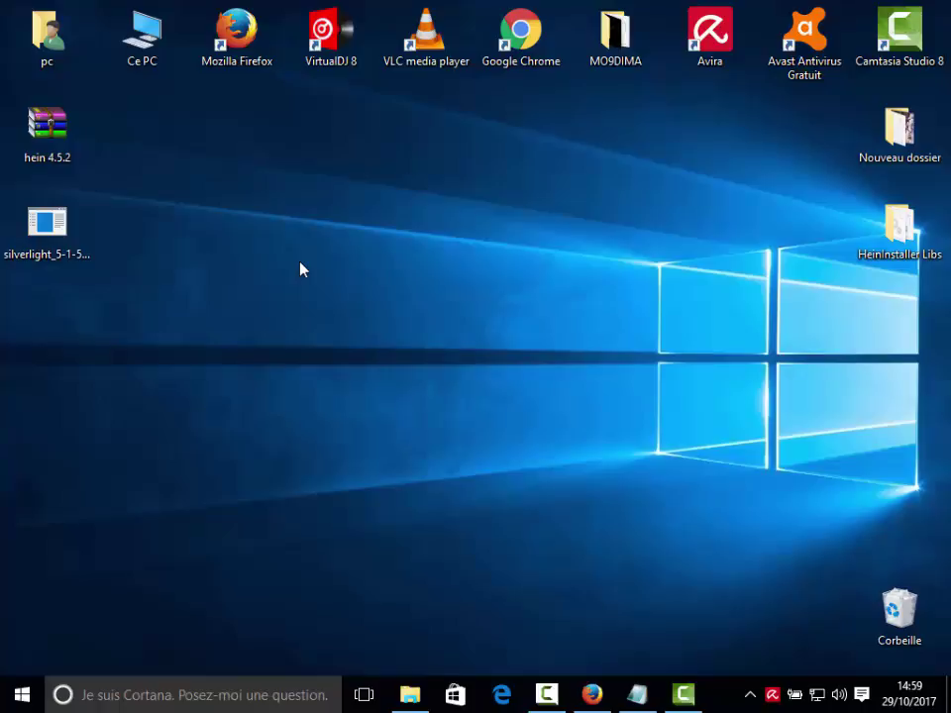
{"action": "left_click", "coordinate": [589, 698]}
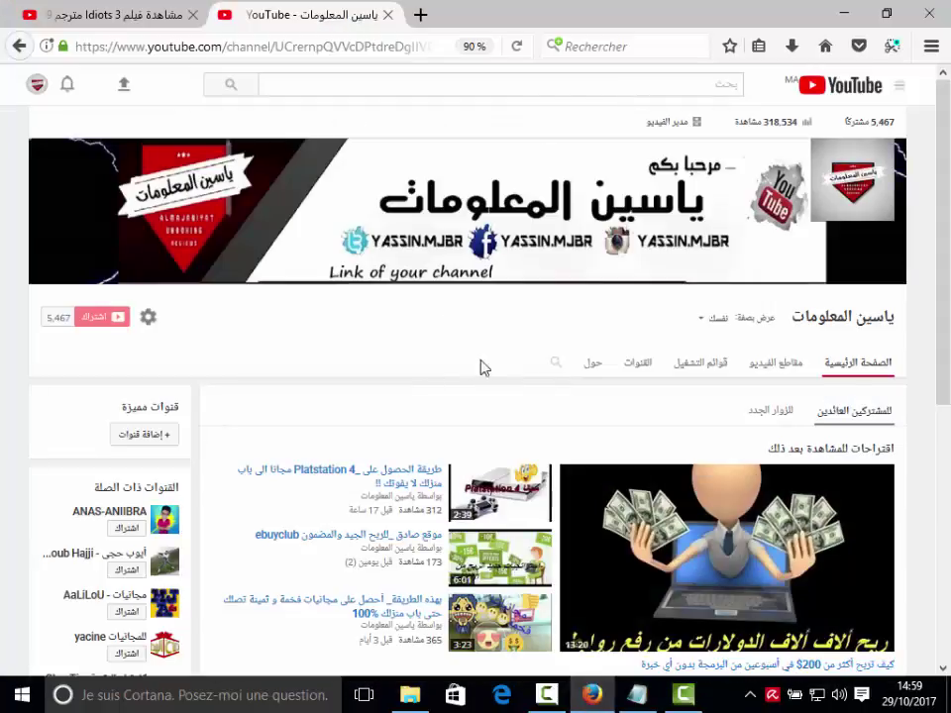
{"action": "left_click_drag", "start_coordinate": [947, 319], "coordinate": [939, 253]}
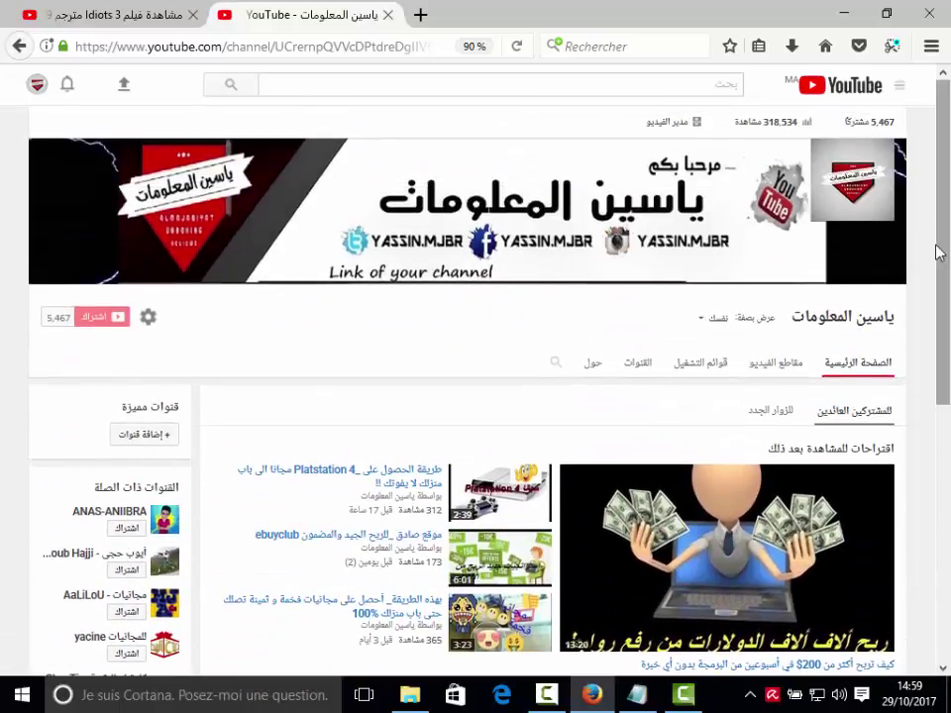
{"action": "left_click", "coordinate": [844, 16]}
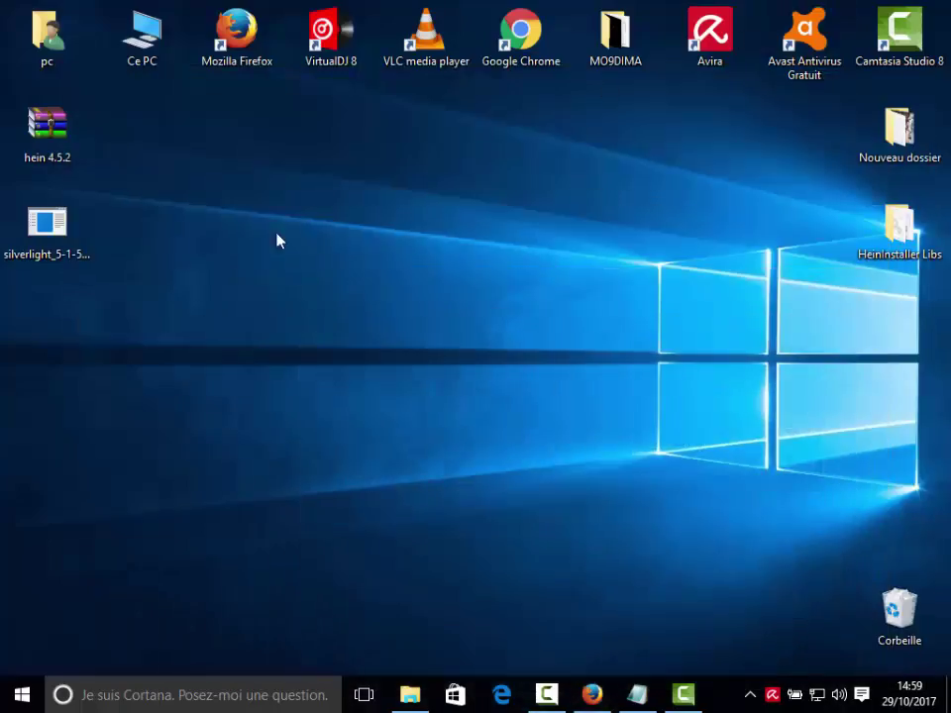
Extract the hein 4.5.2 archive onto the desktop, cancelling the replacement of existing HeinInstaller Libs files
{"action": "right_click", "coordinate": [58, 137]}
{"action": "left_click", "coordinate": [139, 209]}
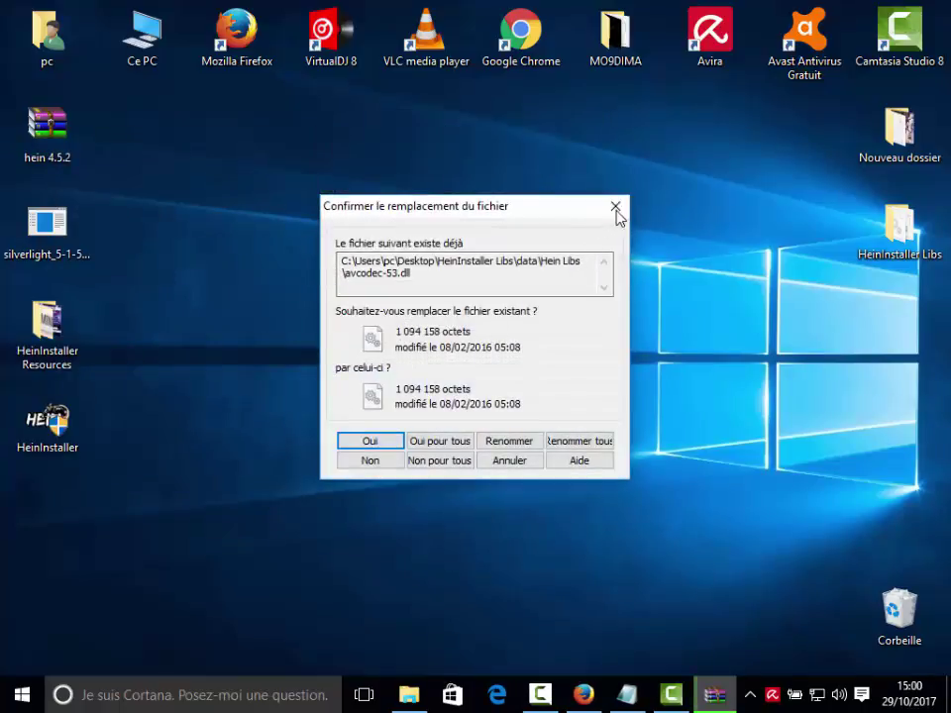
{"action": "left_click", "coordinate": [616, 208]}
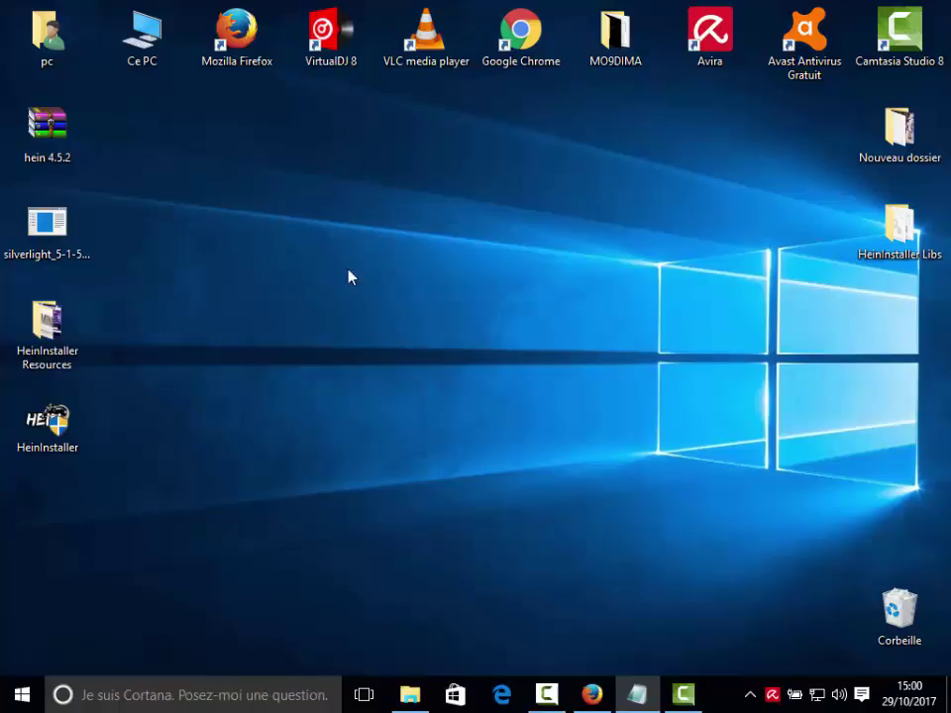
Install Hein with HeinInstaller, choosing the Microsoft Silverlight folder 5.1.50907.0, and finish the setup
{"action": "double_click", "coordinate": [55, 424]}
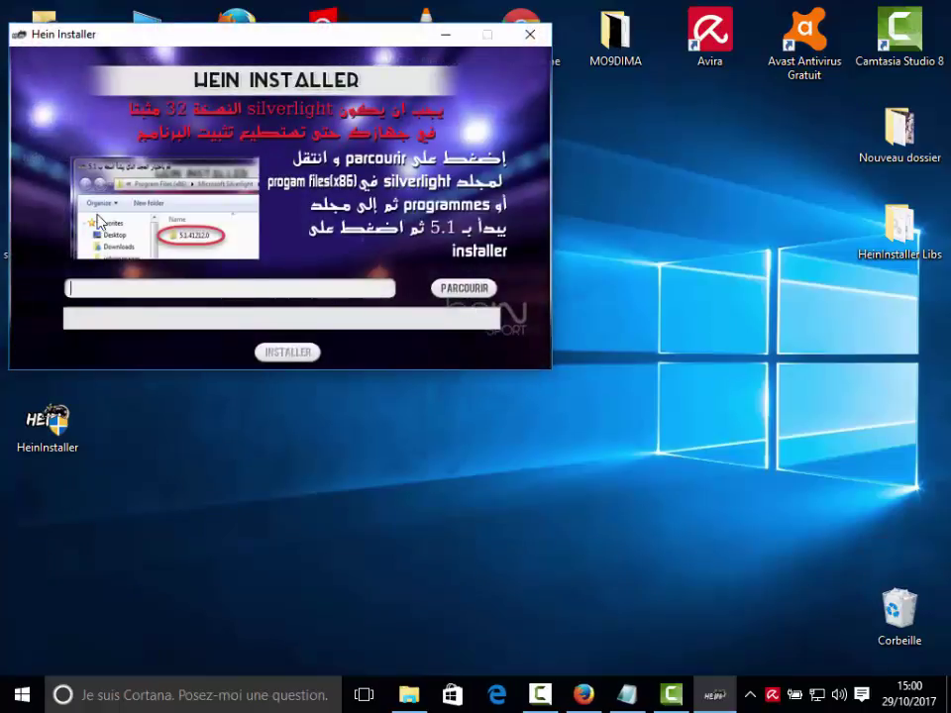
{"action": "left_click", "coordinate": [464, 289]}
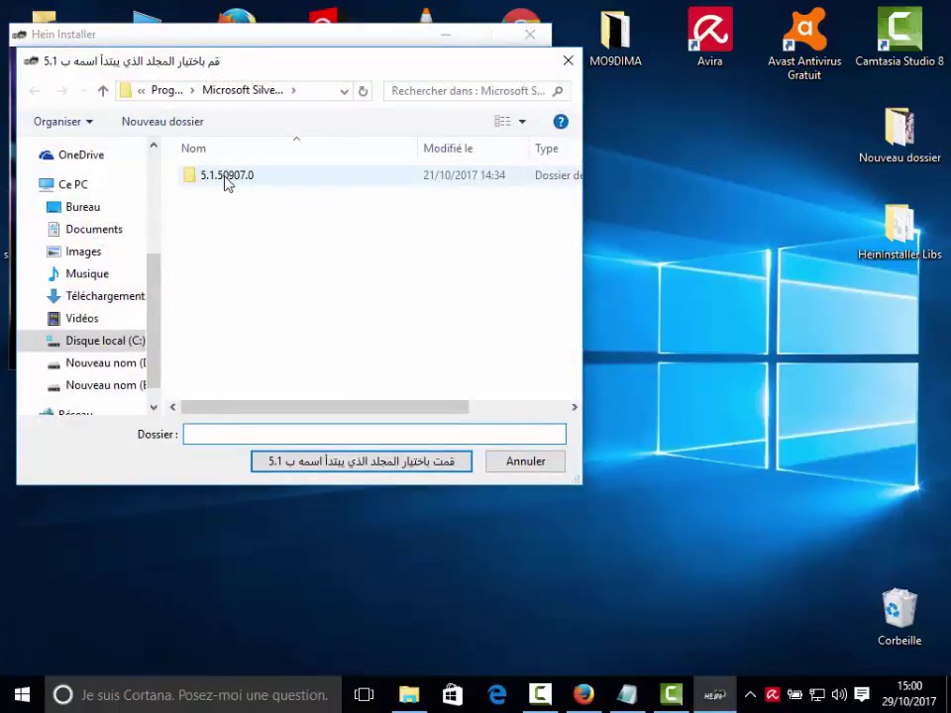
{"action": "left_click", "coordinate": [227, 181]}
{"action": "left_click", "coordinate": [364, 461]}
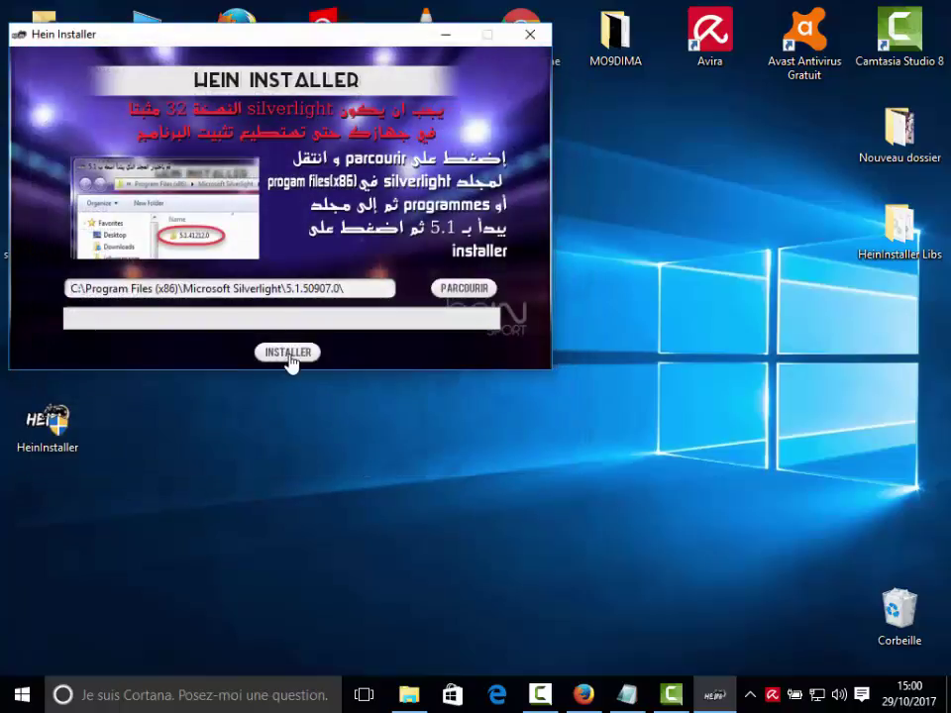
{"action": "left_click", "coordinate": [289, 357]}
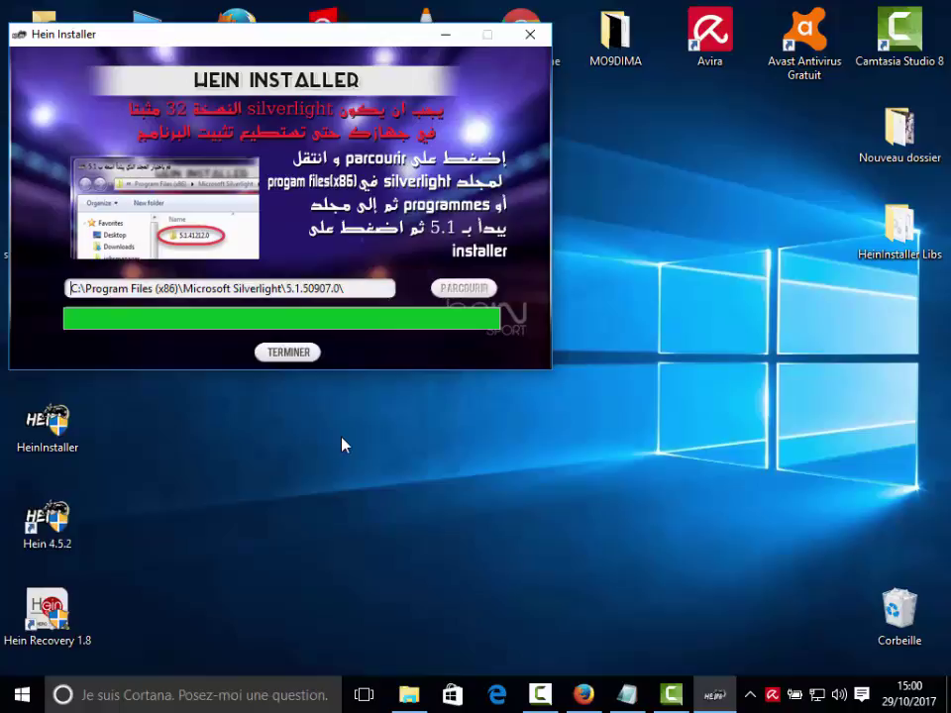
{"action": "left_click", "coordinate": [287, 355]}
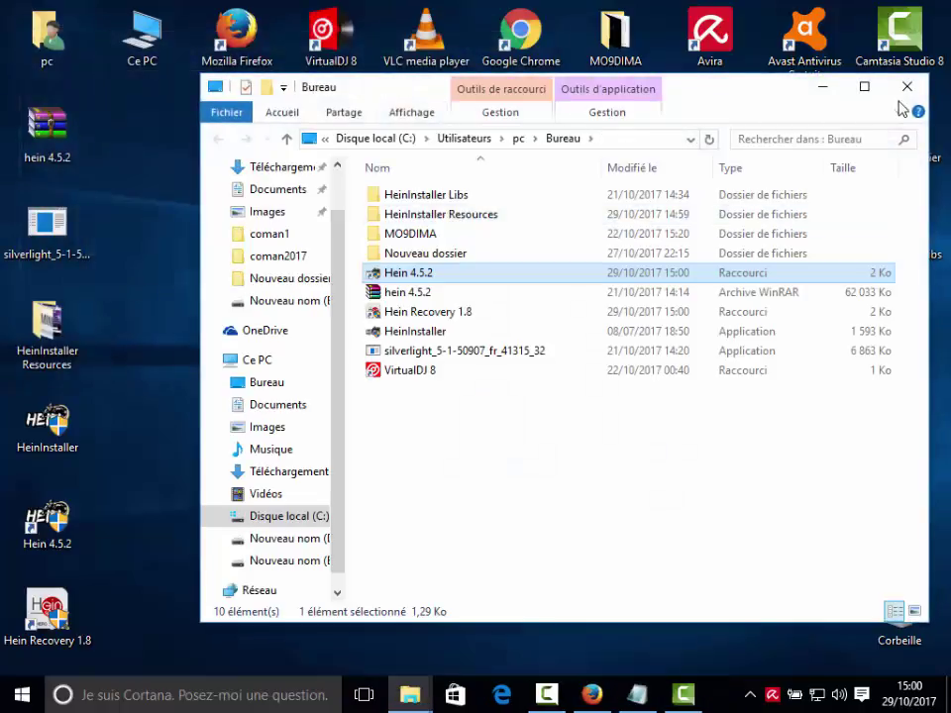
{"action": "left_click", "coordinate": [916, 86]}
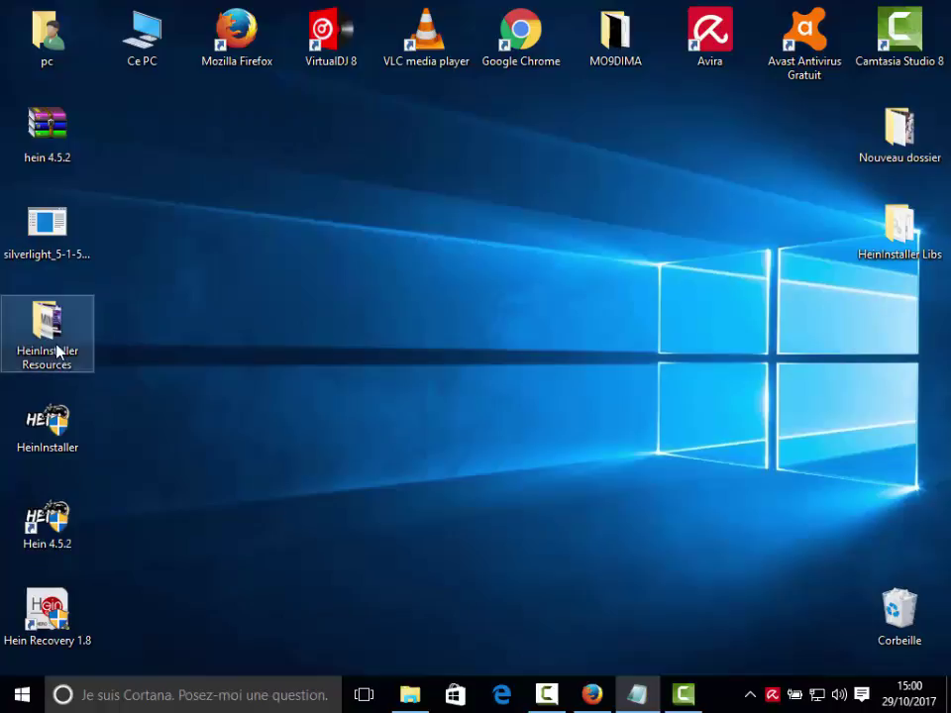
Move the Hein 4.5.2 and Hein Recovery 1.8 desktop shortcuts side by side beneath Google Chrome and MO9DIMA
{"action": "left_click_drag", "start_coordinate": [70, 533], "coordinate": [142, 226]}
{"action": "left_click_drag", "start_coordinate": [59, 649], "coordinate": [436, 216]}
{"action": "left_click_drag", "start_coordinate": [142, 230], "coordinate": [517, 137]}
{"action": "left_click_drag", "start_coordinate": [426, 220], "coordinate": [615, 129]}
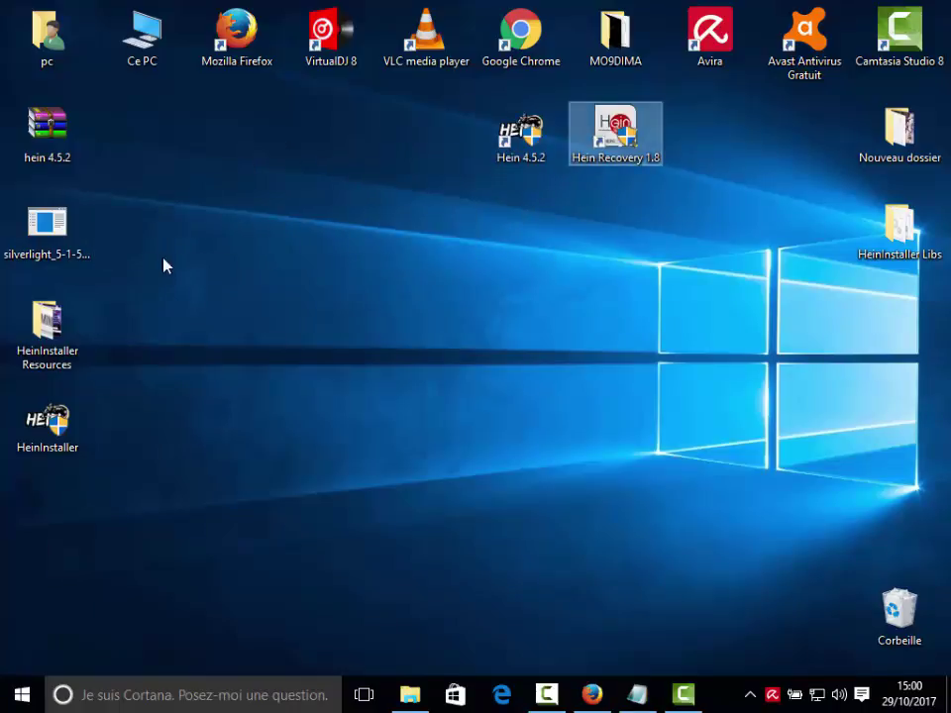
Try to install Silverlight from silverlight_5-1-50907_fr_41315_32 and close the installer
{"action": "double_click", "coordinate": [53, 235]}
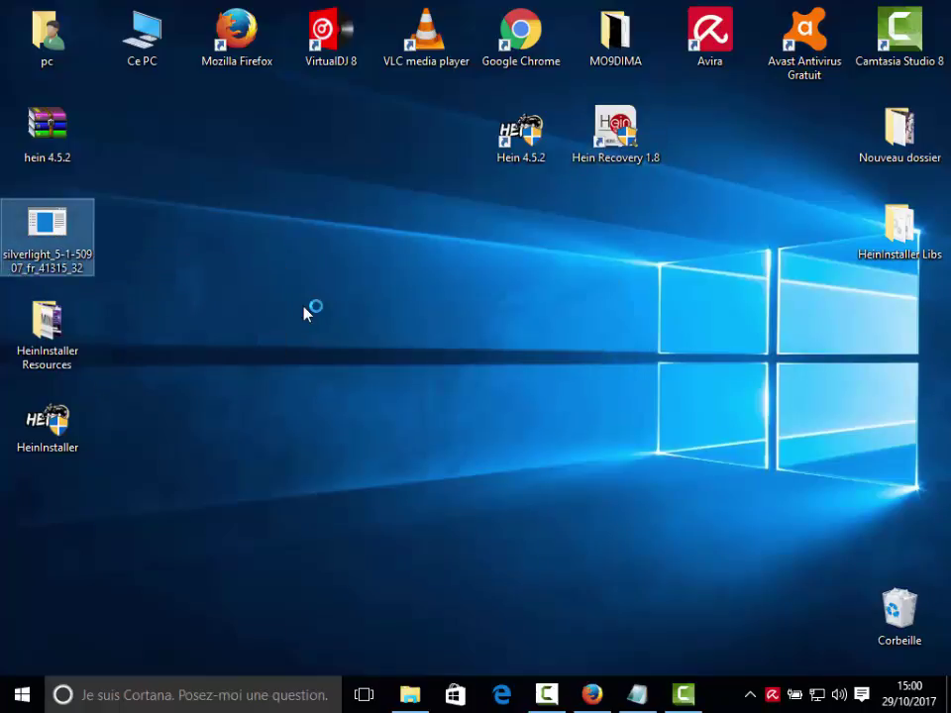
{"action": "left_click", "coordinate": [614, 491]}
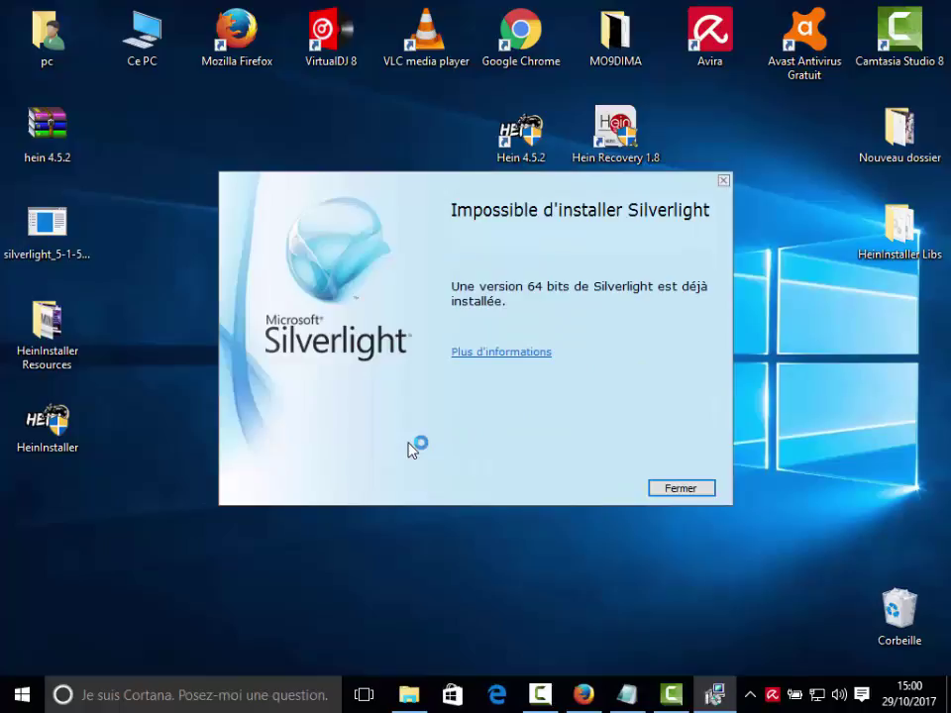
{"action": "left_click", "coordinate": [688, 493]}
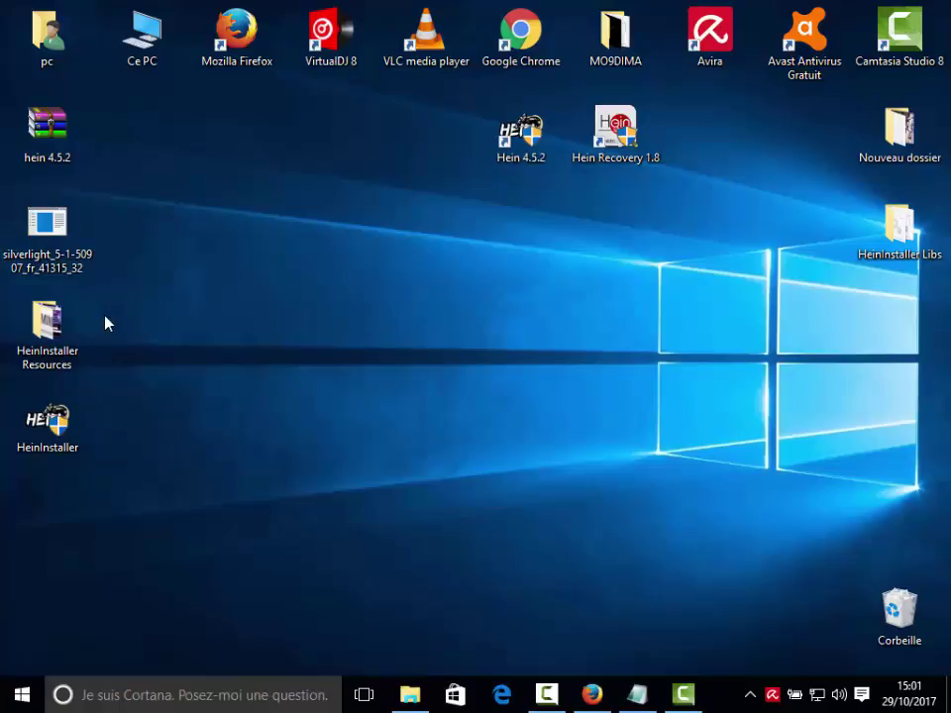
Launch Hein 4.5.2 in Normal Mode, accept the error 6024 notice, and bring up the channel activation code prompt
{"action": "double_click", "coordinate": [535, 147]}
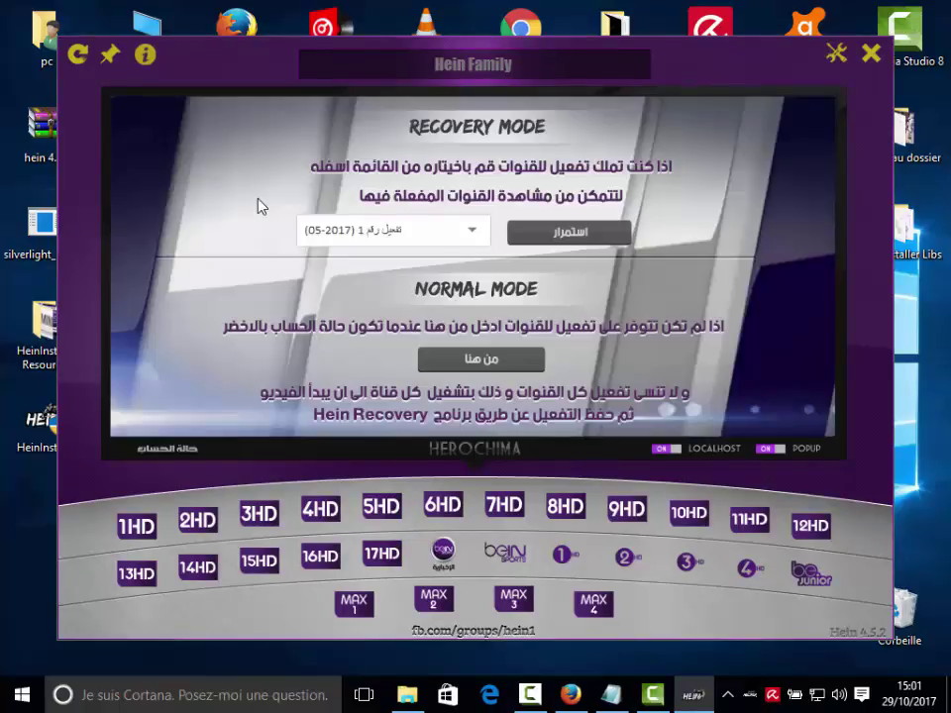
{"action": "left_click", "coordinate": [491, 363]}
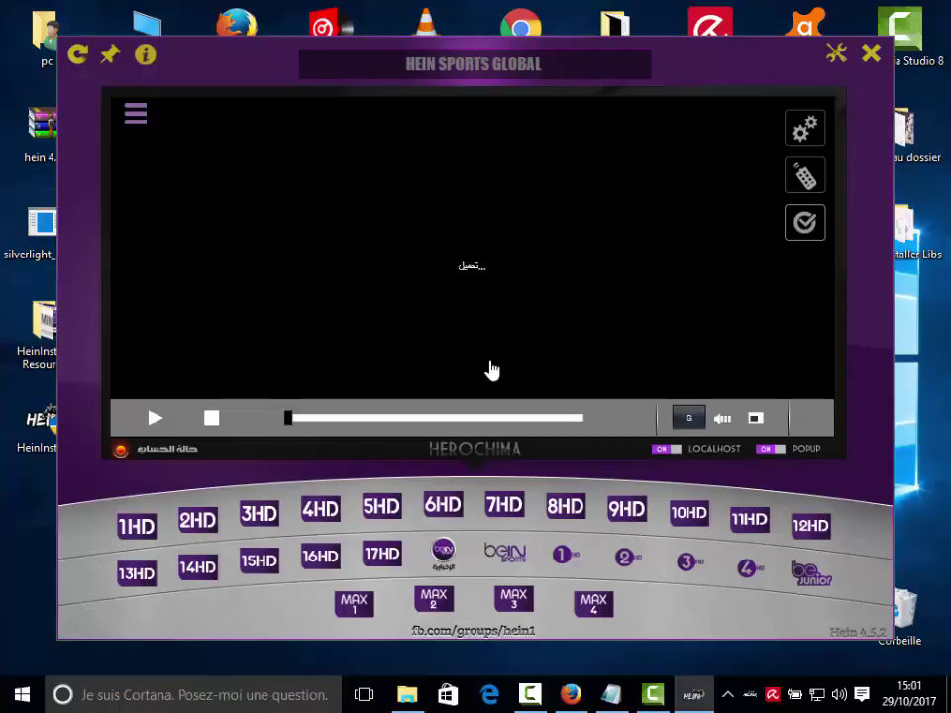
{"action": "left_click", "coordinate": [805, 224]}
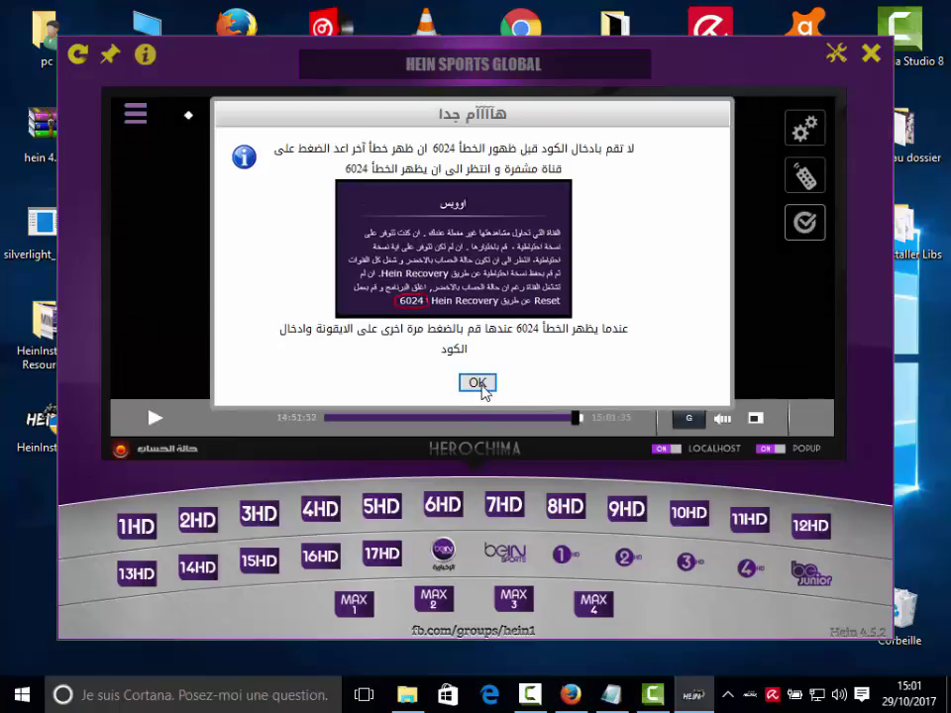
{"action": "left_click", "coordinate": [482, 387]}
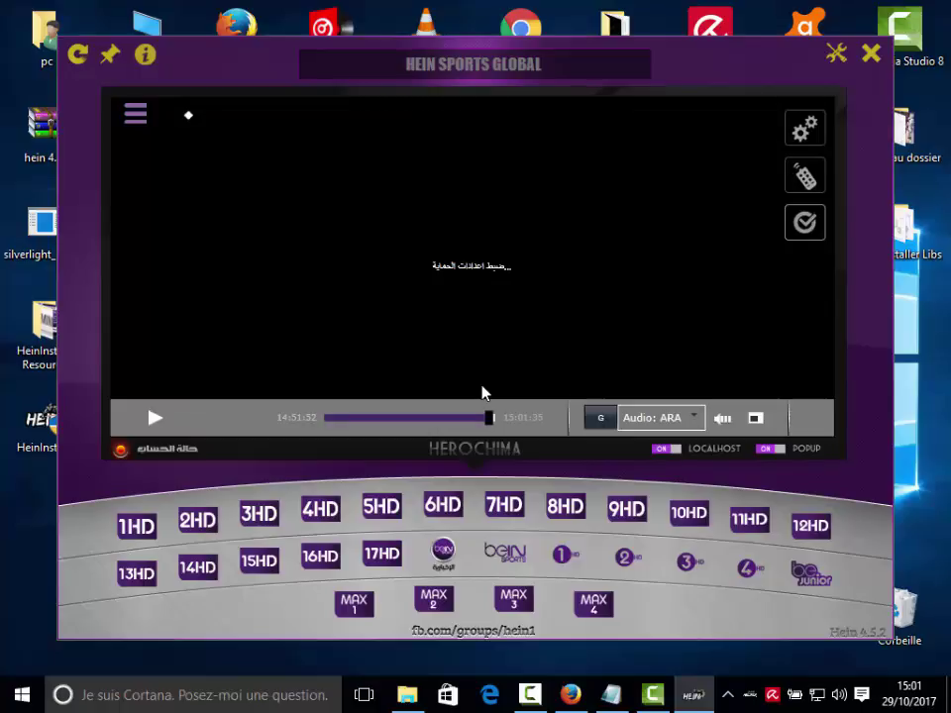
{"action": "left_click", "coordinate": [804, 229]}
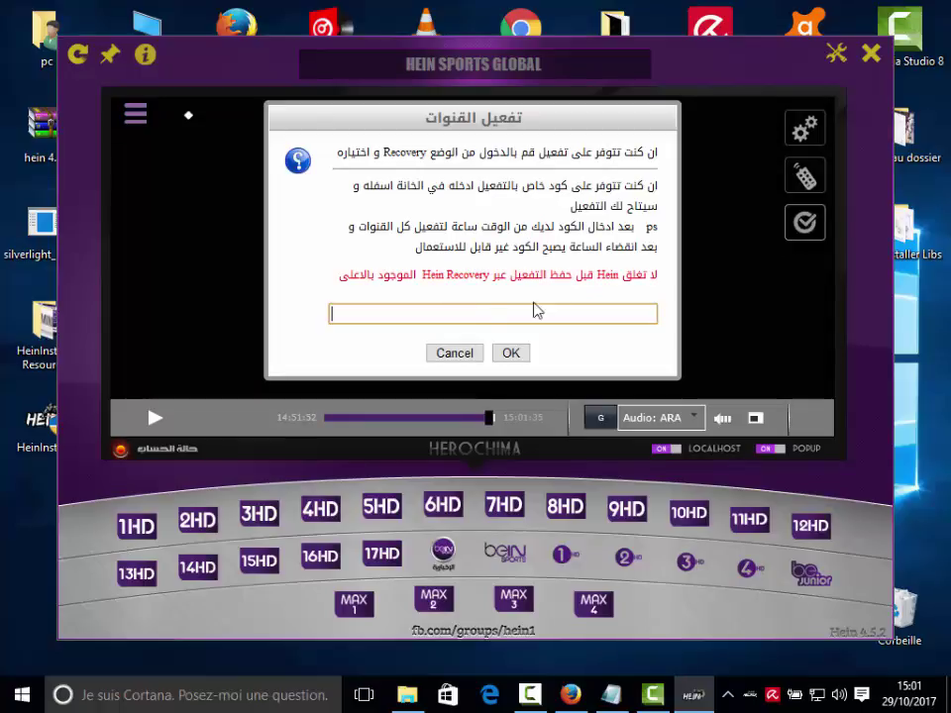
Switch to Firefox and open a new tab
{"action": "left_click", "coordinate": [571, 696]}
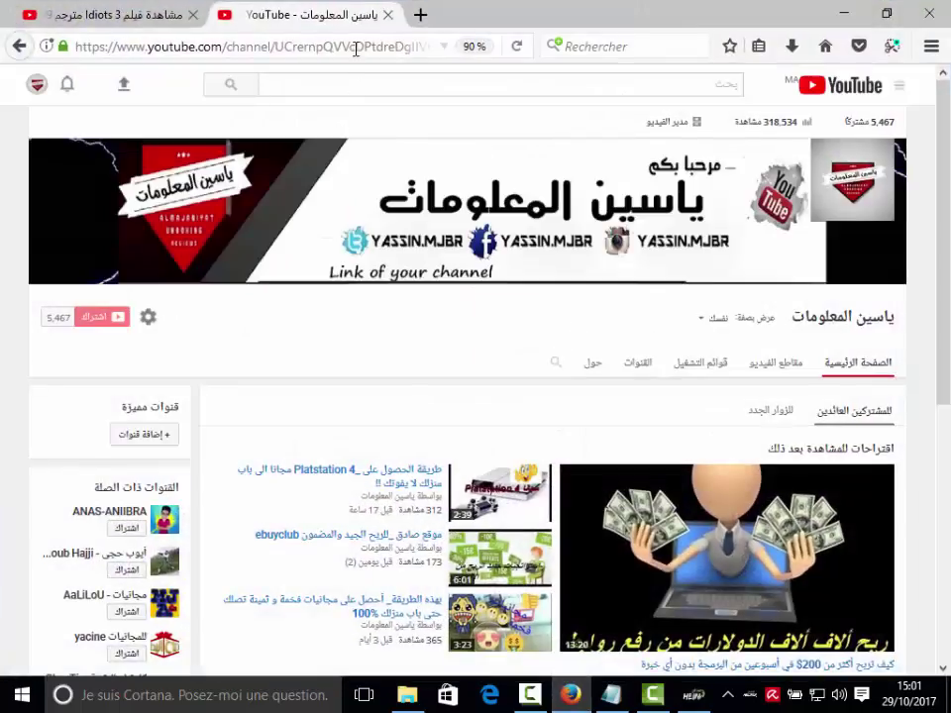
{"action": "left_click", "coordinate": [421, 16]}
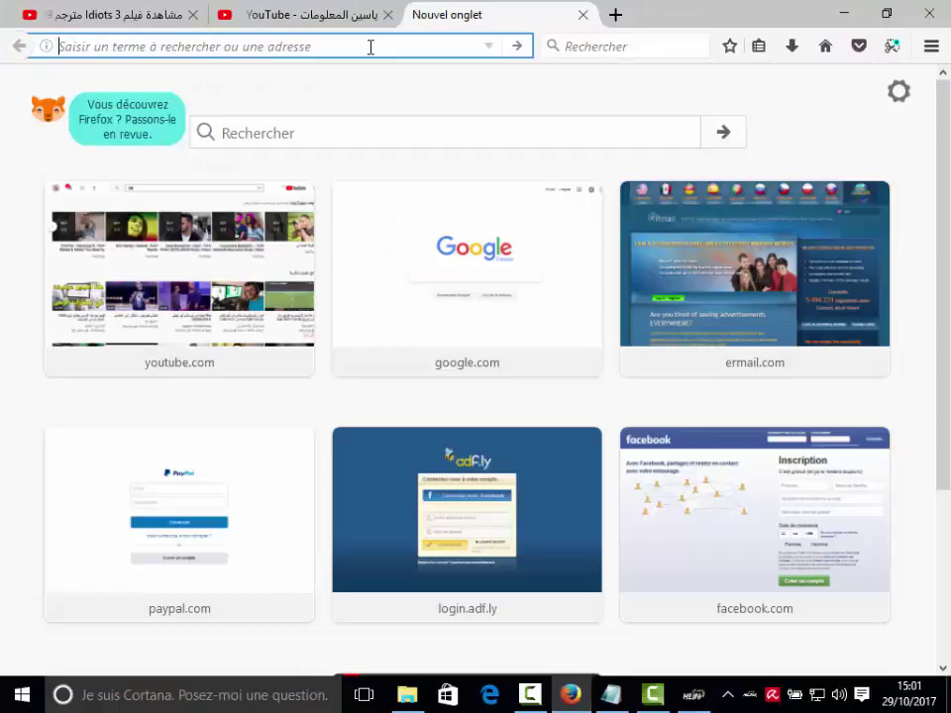
{"action": "type", "text": "HI"}
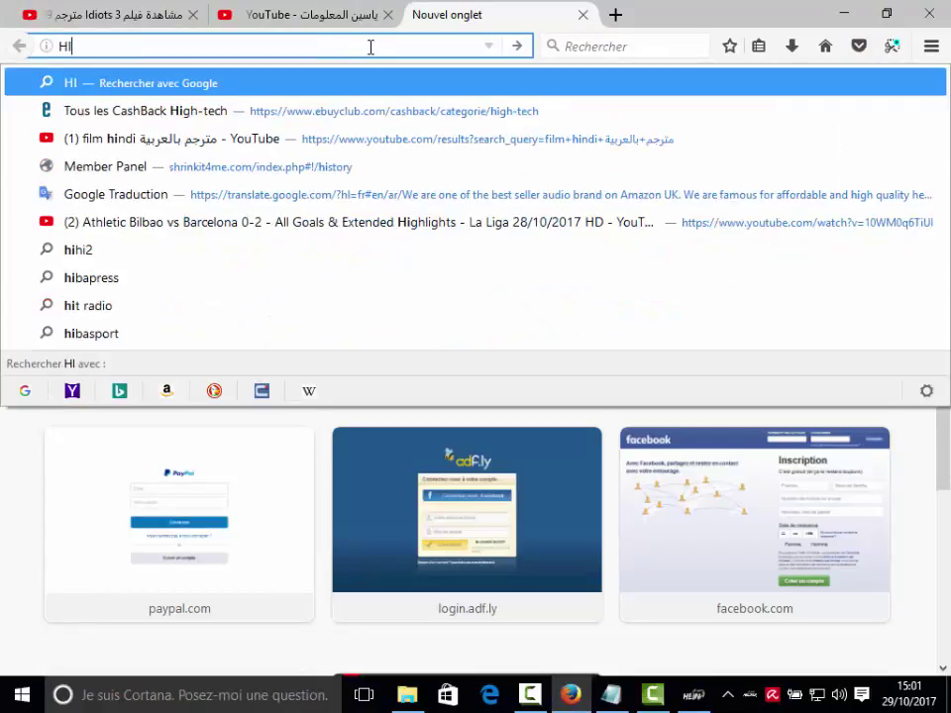
{"action": "key", "text": "BackSpace"}
{"action": "key", "text": "BackSpace"}
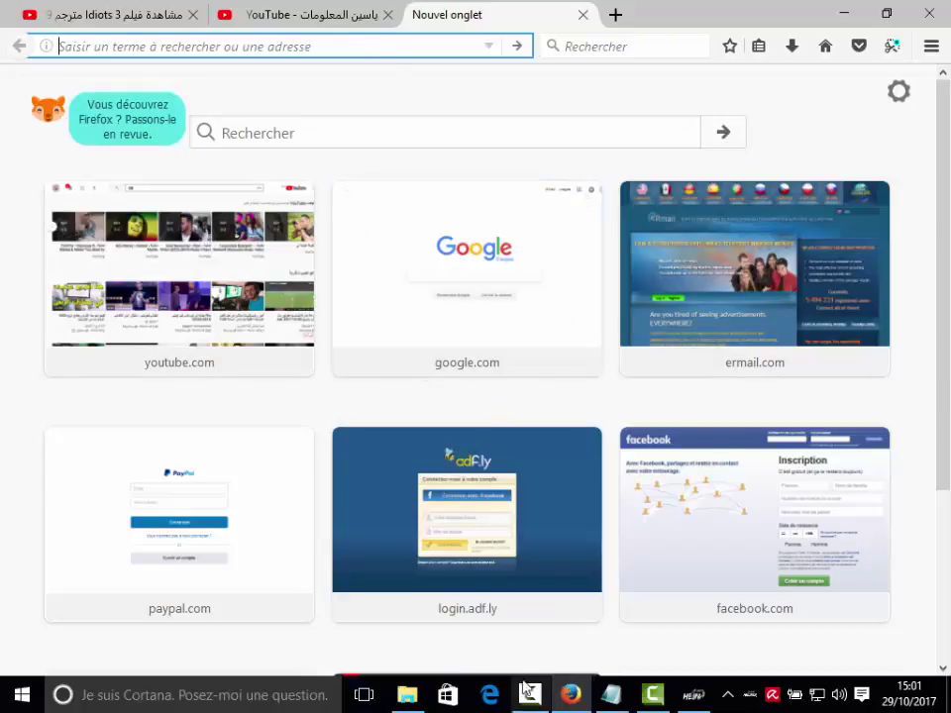
{"action": "mouse_move", "coordinate": [577, 701]}
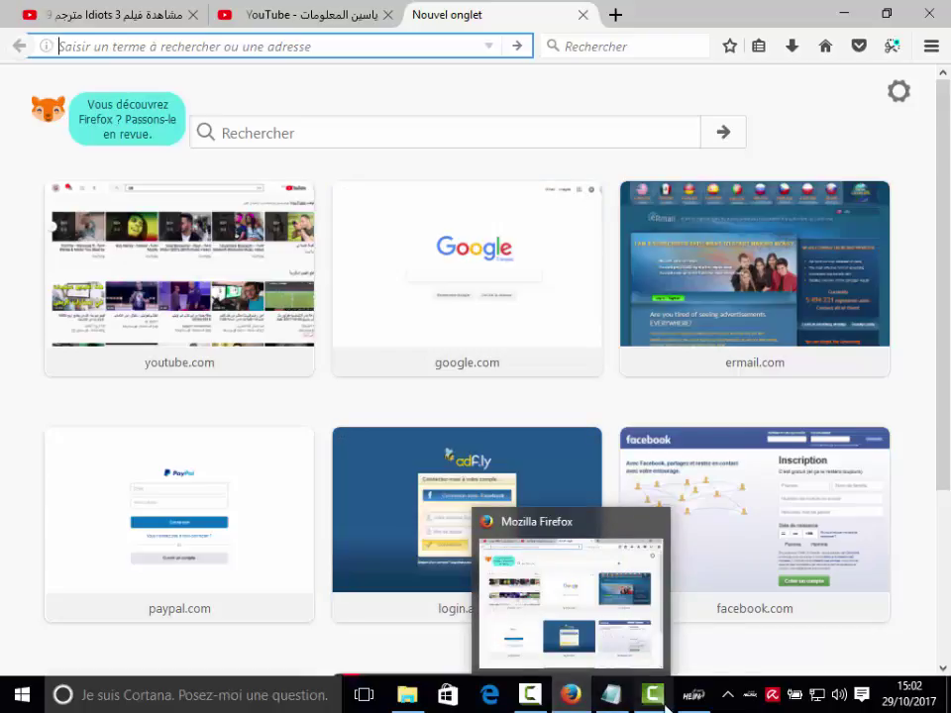
{"action": "mouse_move", "coordinate": [615, 704]}
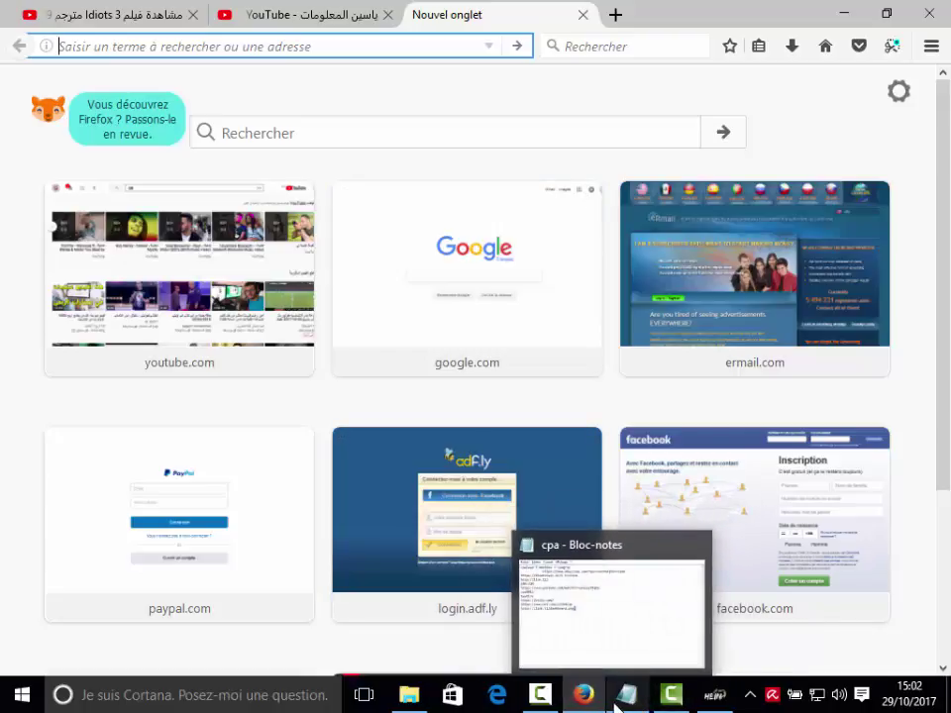
{"action": "mouse_move", "coordinate": [714, 702]}
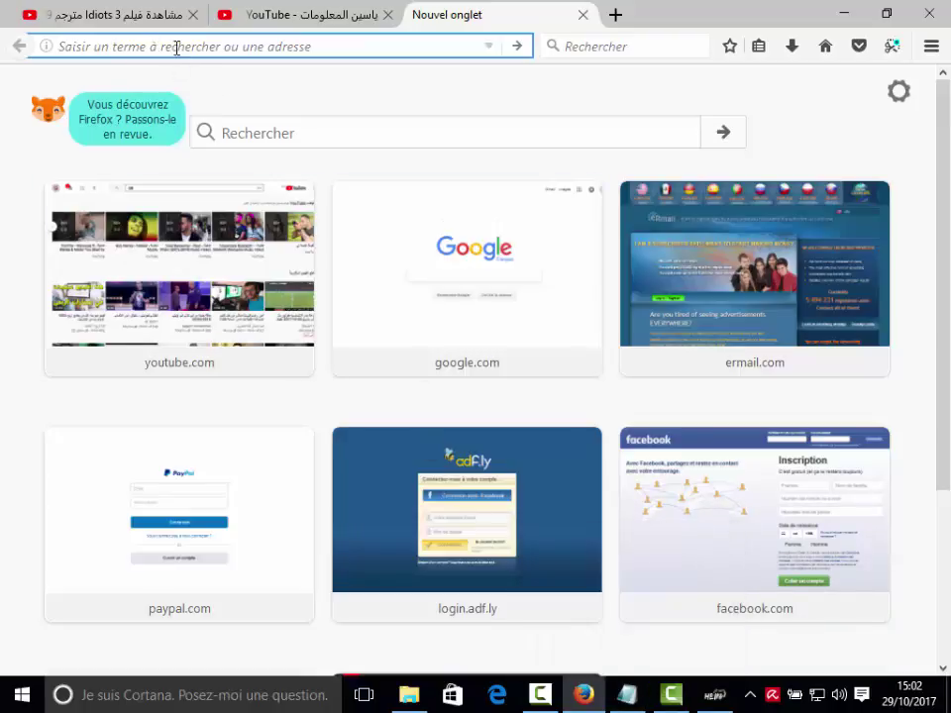
Search Google for hien45, accept the hein45 spelling, and open the hein45.com website
{"action": "type", "text": "hien"}
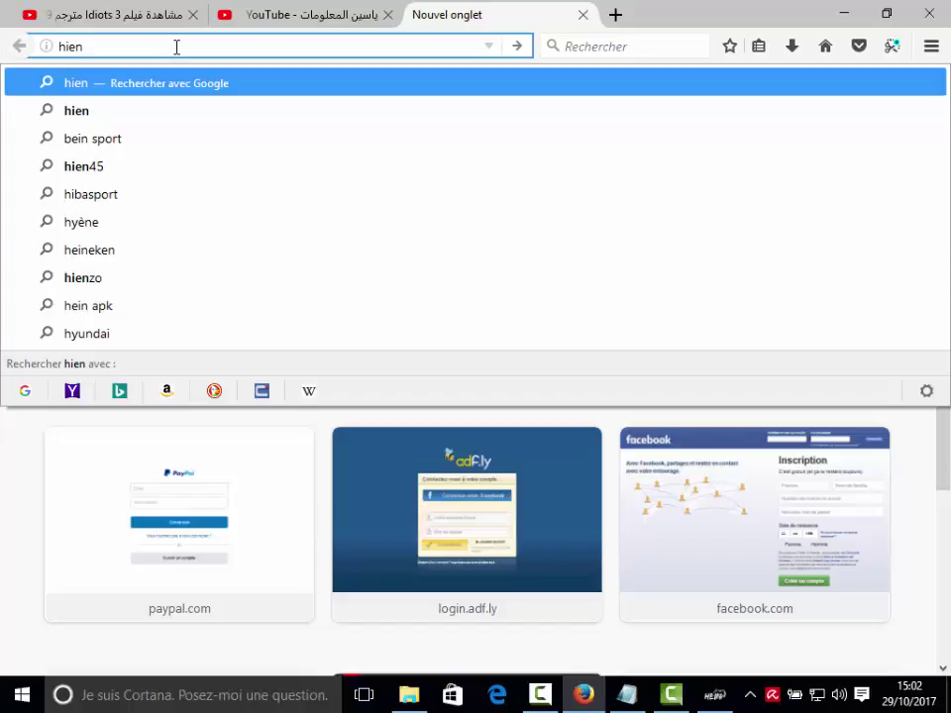
{"action": "left_click", "coordinate": [112, 169]}
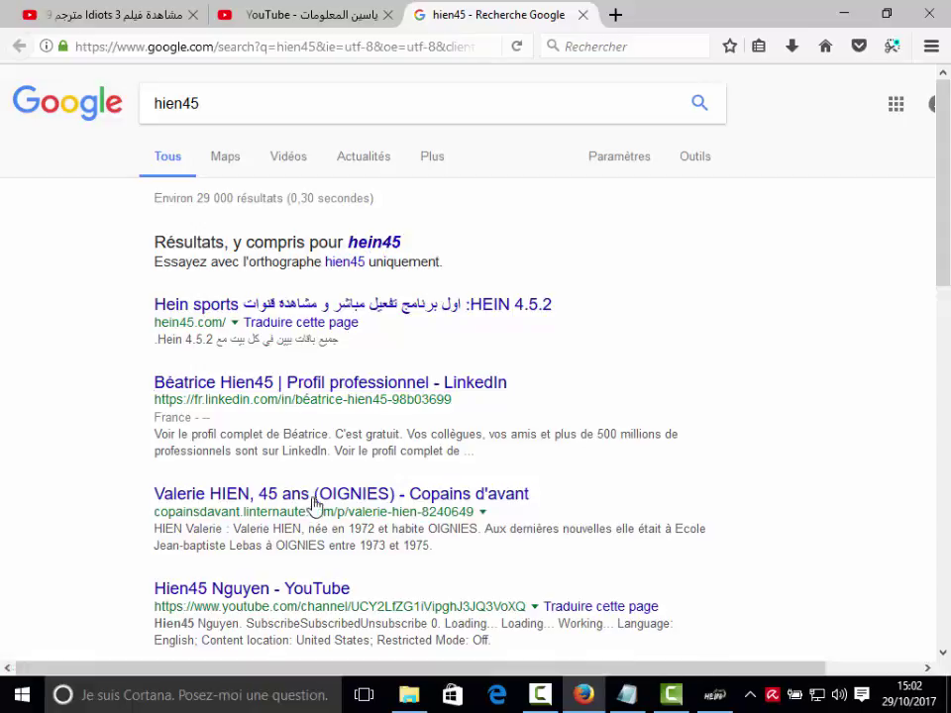
{"action": "left_click", "coordinate": [373, 250]}
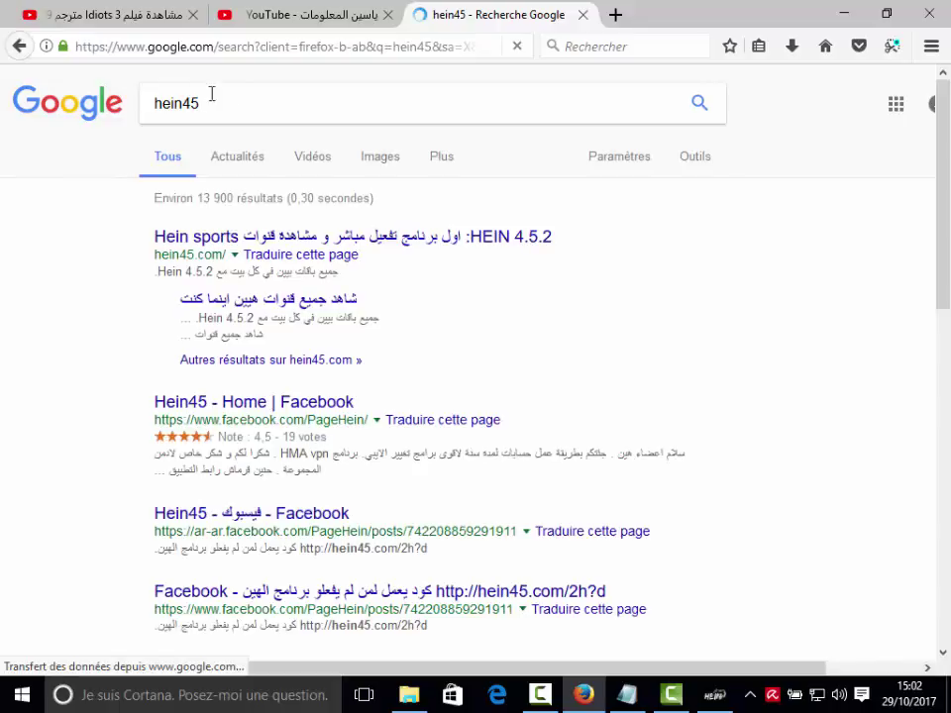
{"action": "left_click", "coordinate": [305, 244]}
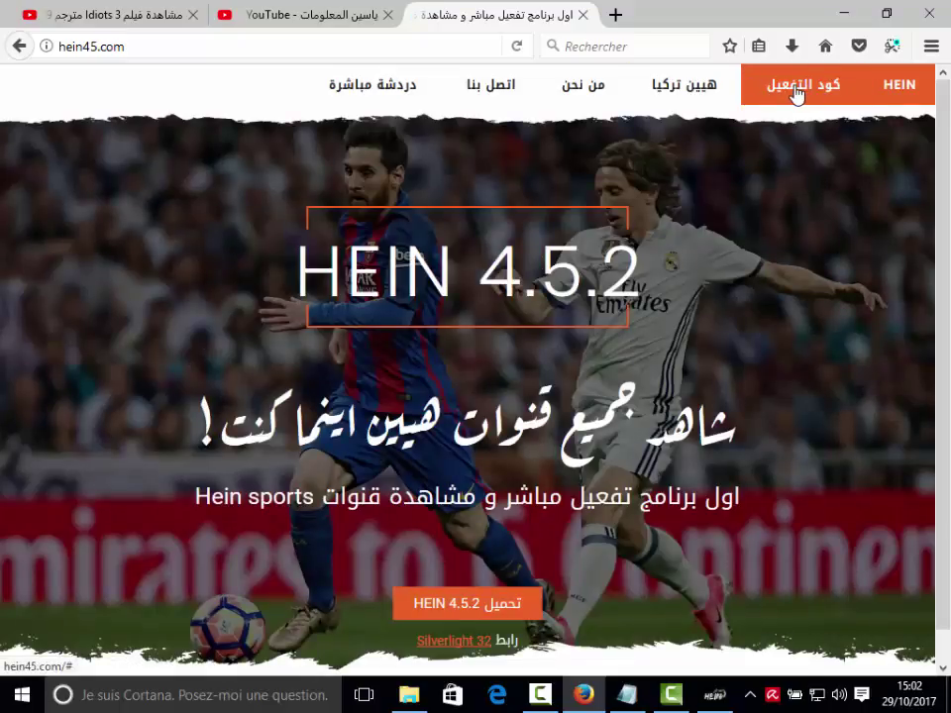
Follow the activation code download link on hein45.com, choose the free download on Up-4ever, and start the reCAPTCHA check
{"action": "left_click", "coordinate": [797, 95]}
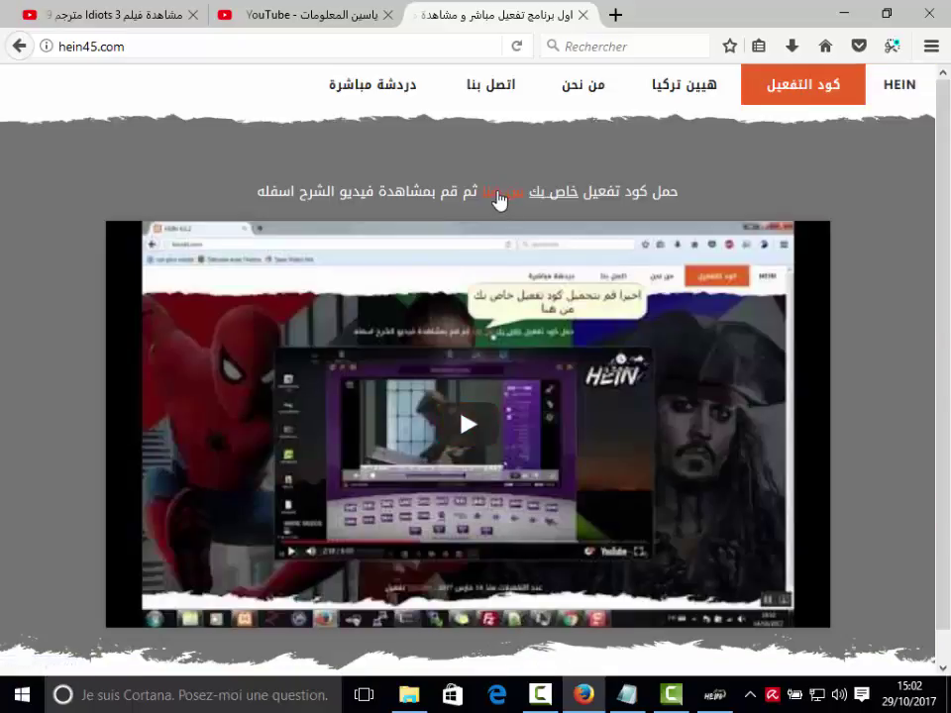
{"action": "left_click", "coordinate": [498, 200]}
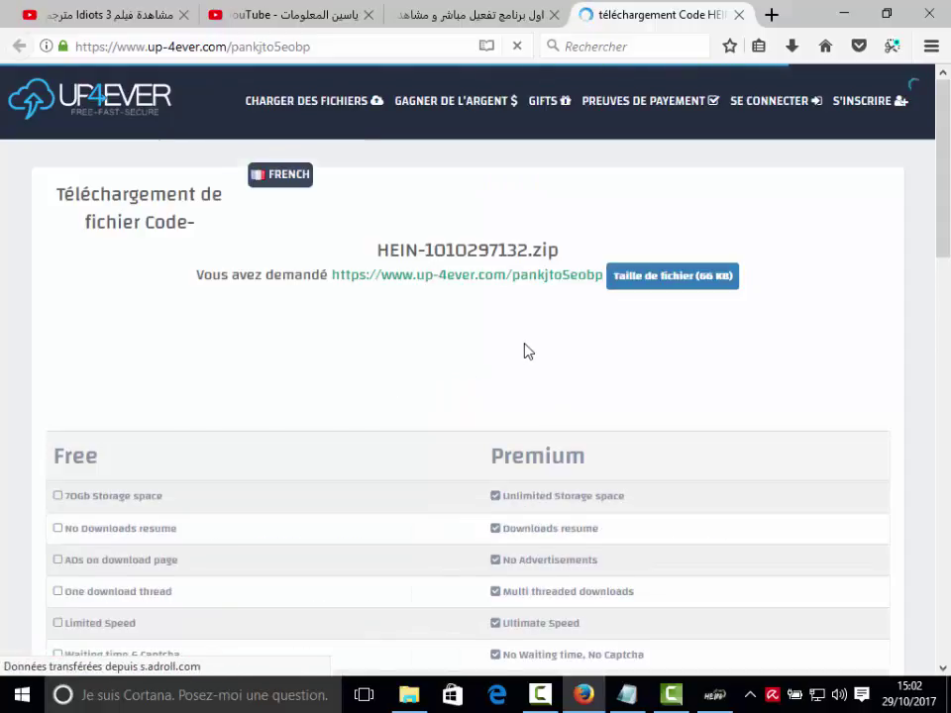
{"action": "scroll", "coordinate": [528, 357], "scroll_direction": "down", "scroll_amount": 5}
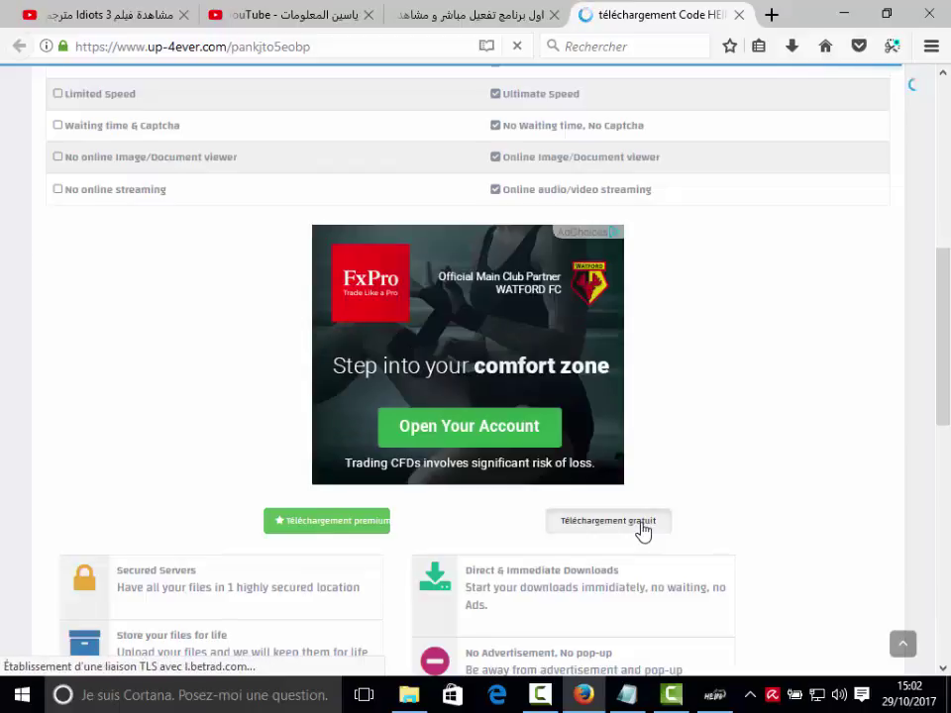
{"action": "left_click", "coordinate": [607, 521]}
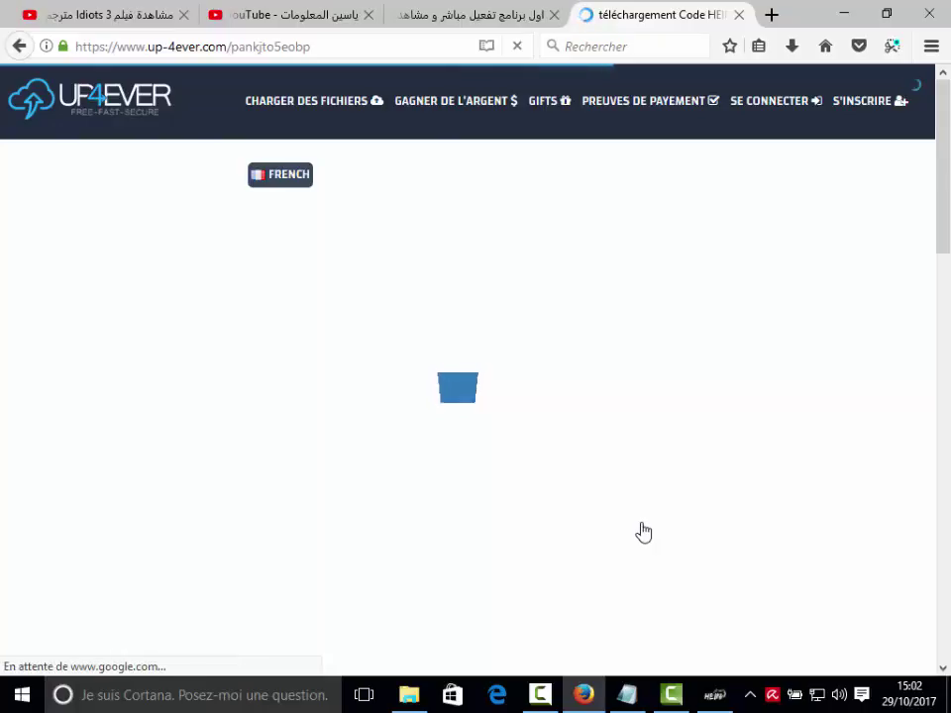
{"action": "scroll", "coordinate": [149, 539], "scroll_direction": "down", "scroll_amount": 5}
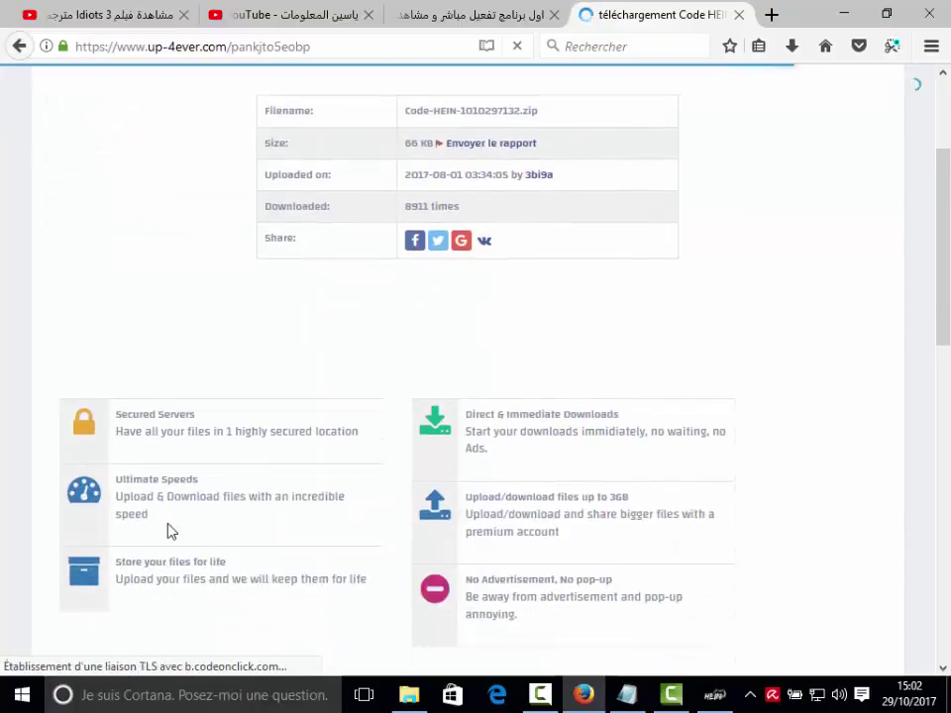
{"action": "scroll", "coordinate": [218, 521], "scroll_direction": "down", "scroll_amount": 2}
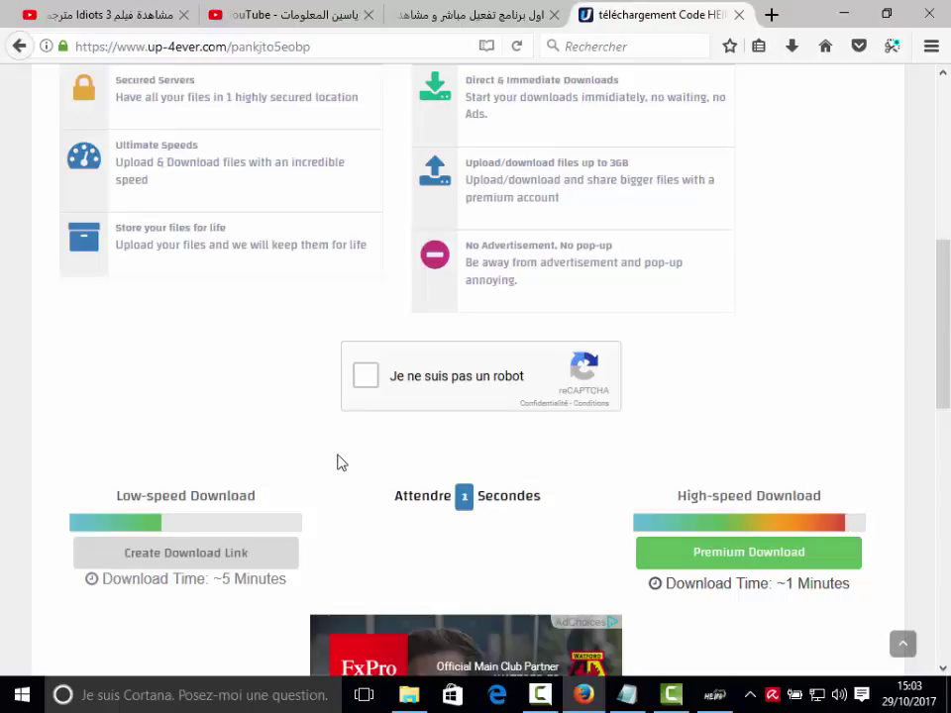
{"action": "left_click", "coordinate": [366, 384]}
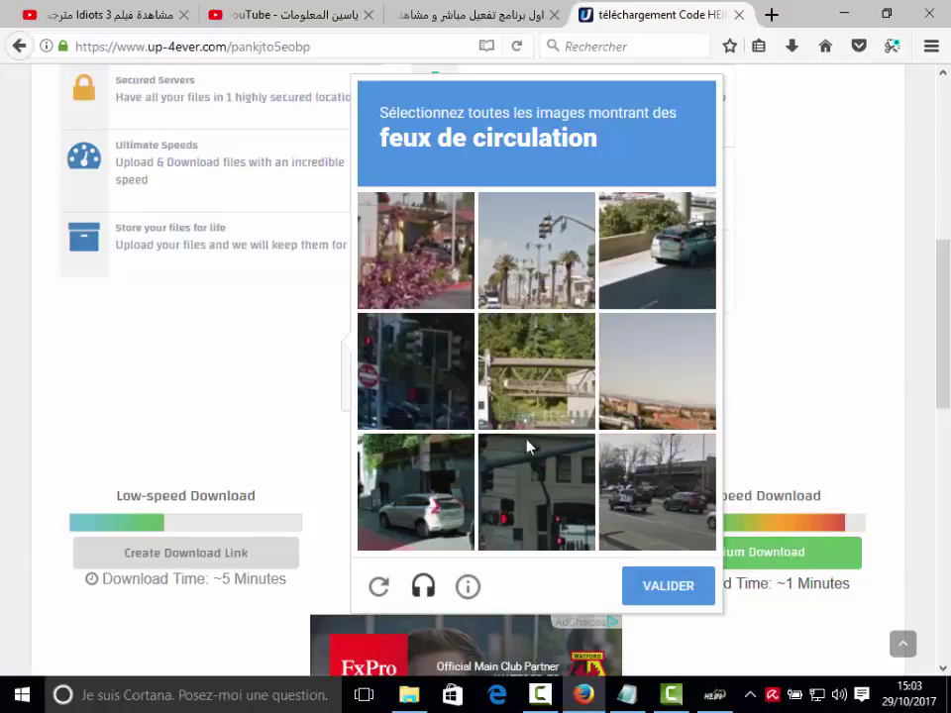
Try to pass the reCAPTCHA image challenge for traffic lights by selecting four images and submitting them
{"action": "left_click", "coordinate": [426, 513]}
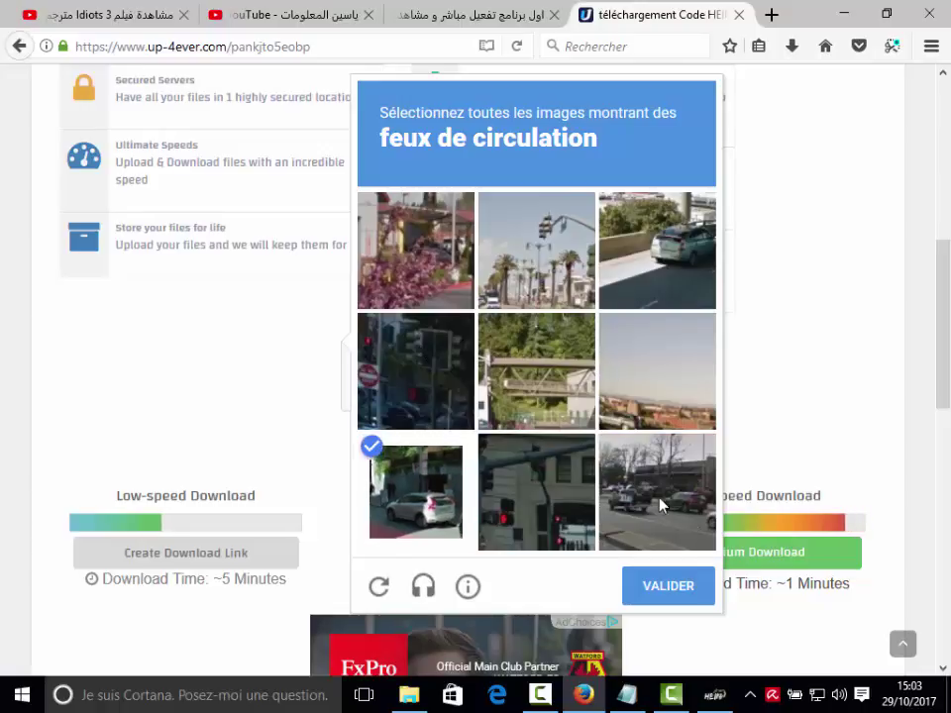
{"action": "left_click", "coordinate": [659, 496]}
{"action": "left_click", "coordinate": [641, 226]}
{"action": "left_click", "coordinate": [669, 347]}
{"action": "left_click", "coordinate": [650, 584]}
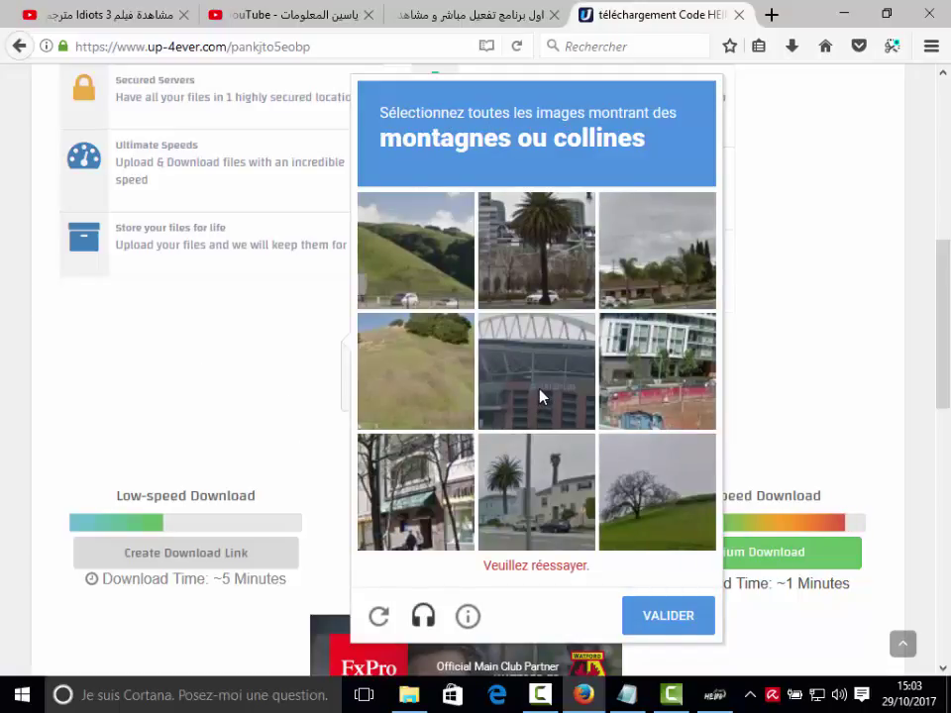
Solve the reCAPTCHA challenge by selecting the three images of mountains or hills, and create the low-speed download link
{"action": "left_click", "coordinate": [658, 522]}
{"action": "left_click", "coordinate": [395, 388]}
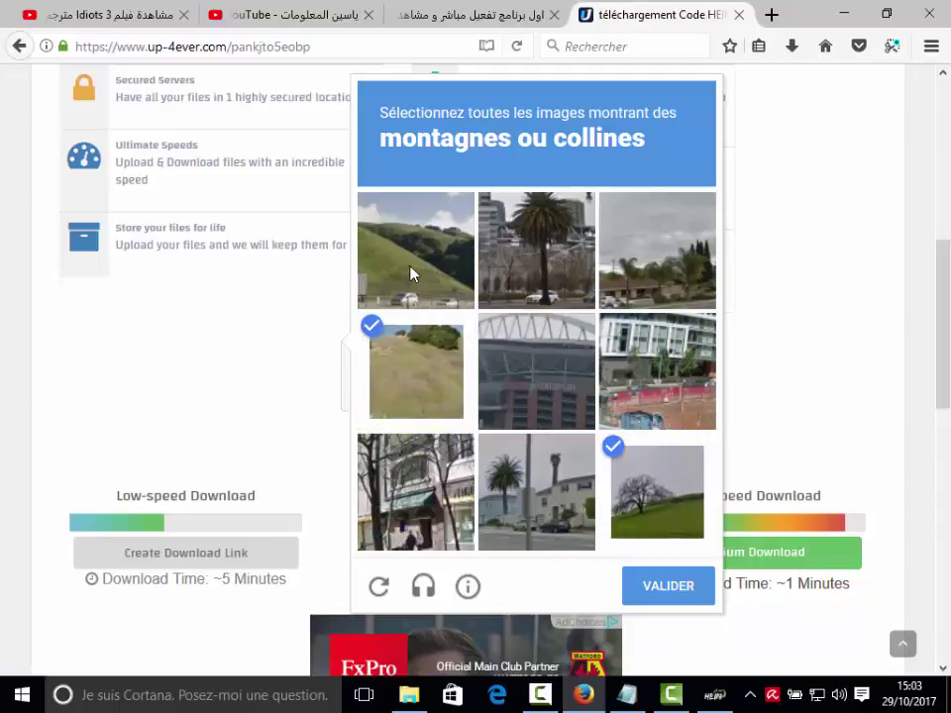
{"action": "left_click", "coordinate": [412, 272]}
{"action": "left_click", "coordinate": [658, 587]}
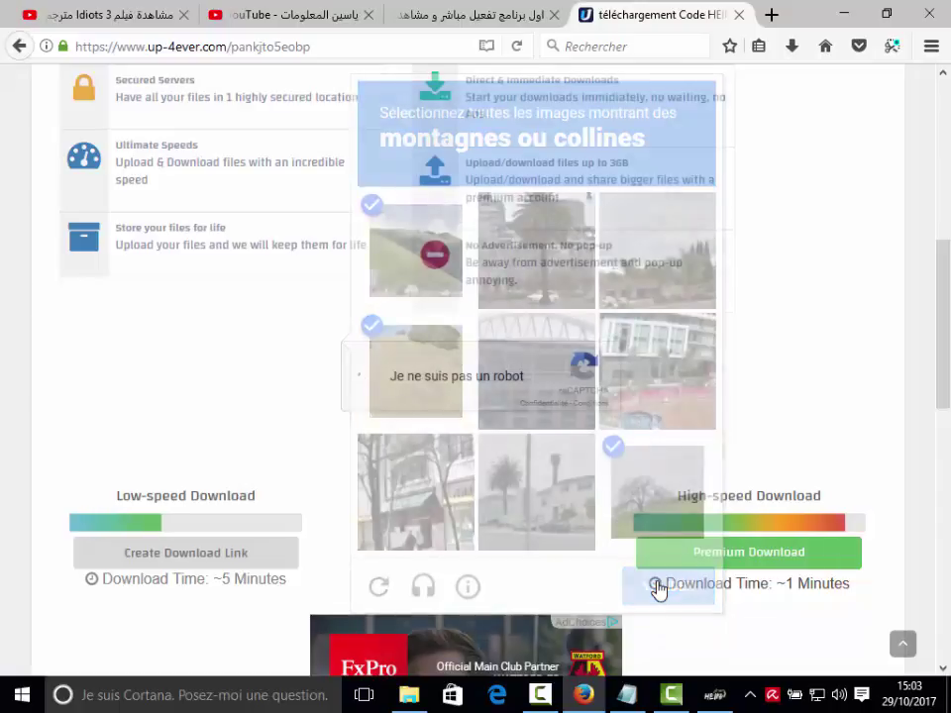
{"action": "left_click", "coordinate": [208, 563]}
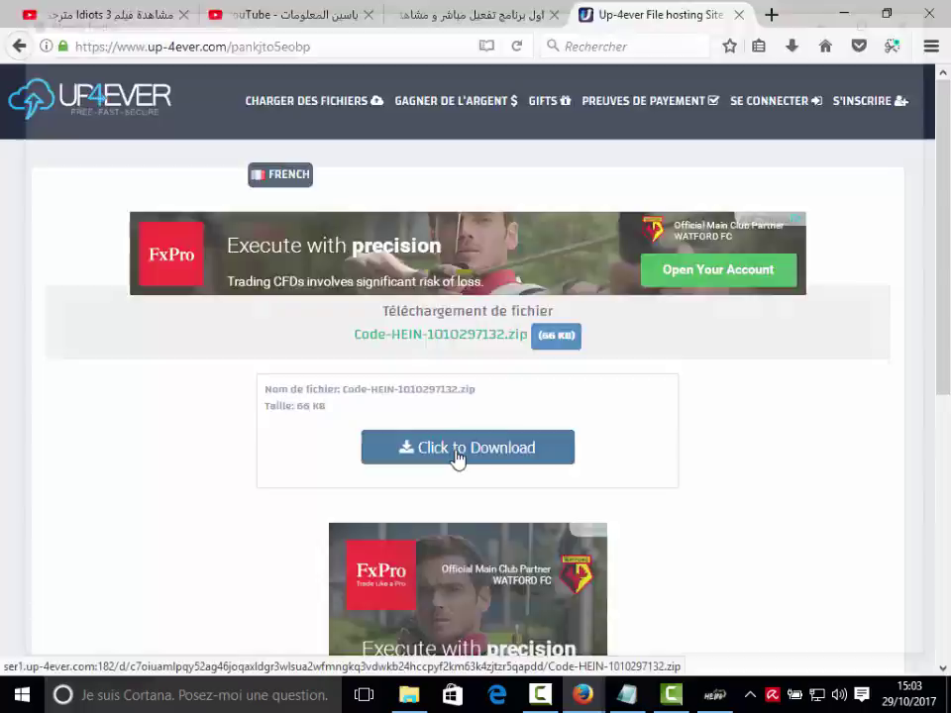
Download the activation code zip archive from Up-4ever, saving the file instead of opening it with WinRAR
{"action": "left_click", "coordinate": [457, 451]}
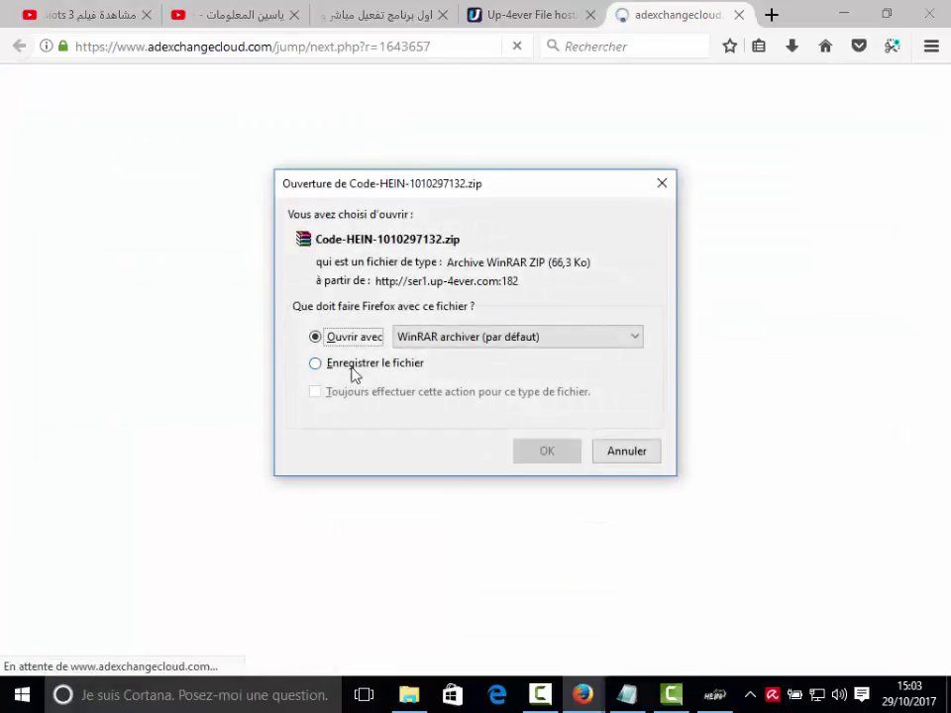
{"action": "left_click", "coordinate": [351, 367]}
{"action": "left_click", "coordinate": [535, 454]}
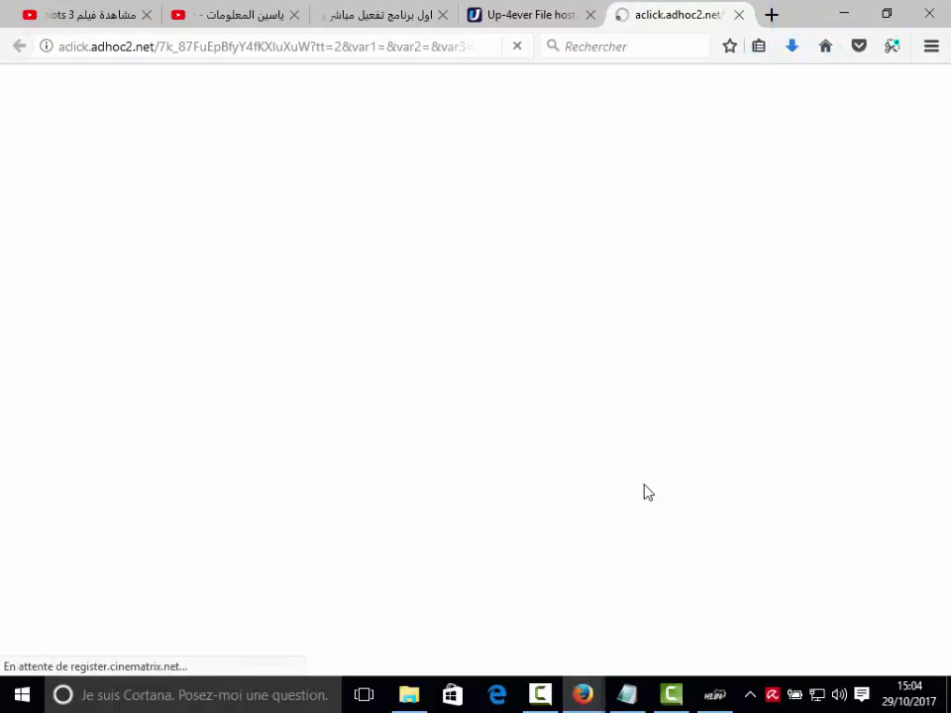
Open the downloaded zip archive in WinRAR and view code.txt from its code folder
{"action": "left_click", "coordinate": [792, 46]}
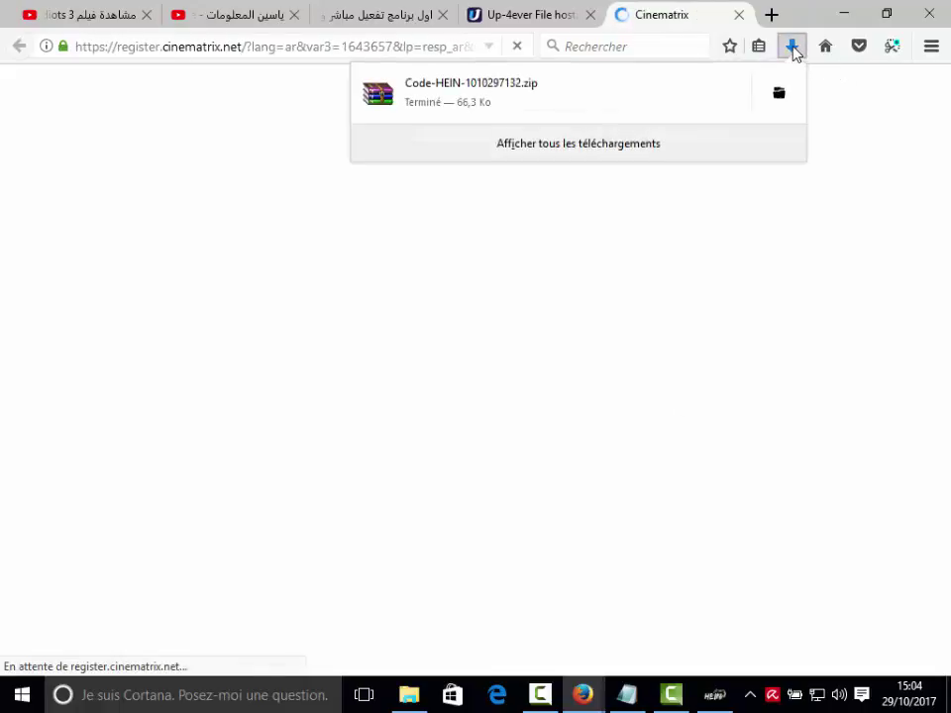
{"action": "left_click", "coordinate": [544, 100]}
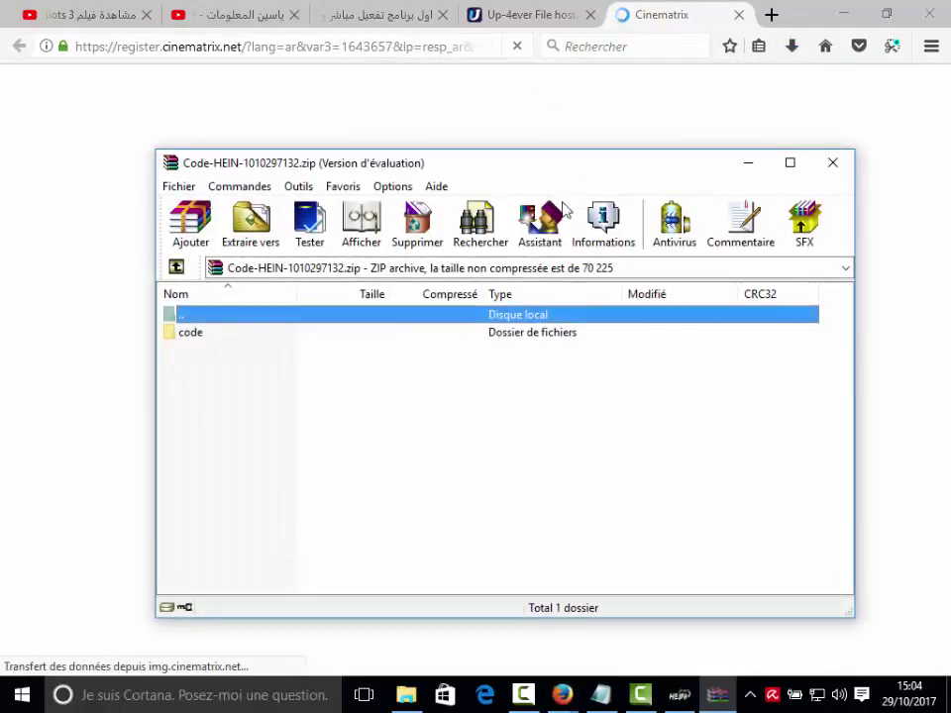
{"action": "double_click", "coordinate": [192, 337]}
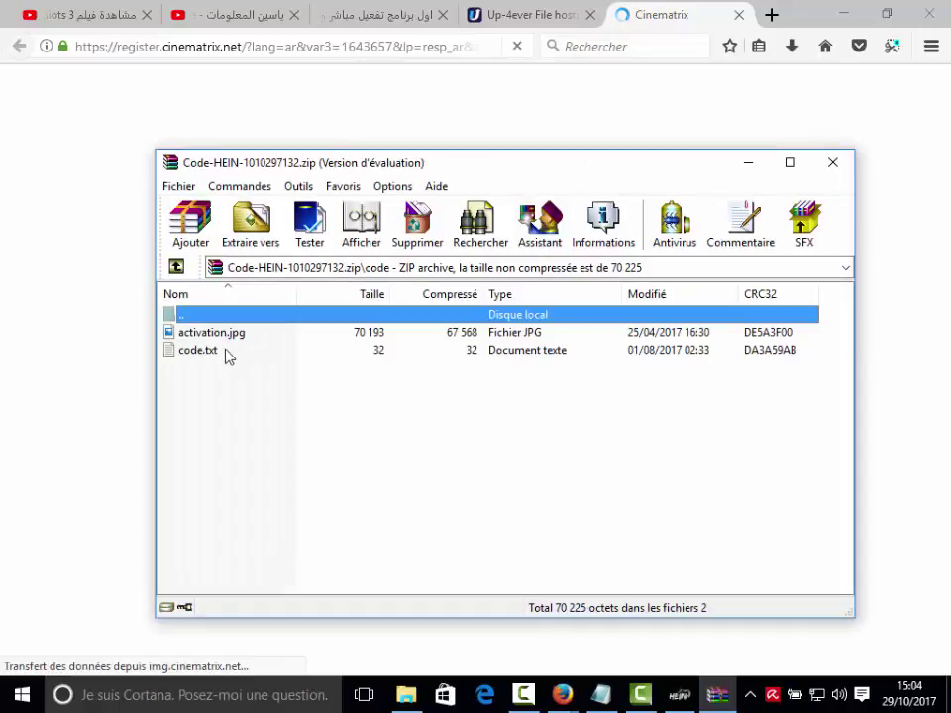
{"action": "double_click", "coordinate": [226, 354]}
Copy the whole activation code from code.txt and close Notepad
{"action": "left_click_drag", "start_coordinate": [433, 382], "coordinate": [159, 388]}
{"action": "right_click", "coordinate": [200, 385]}
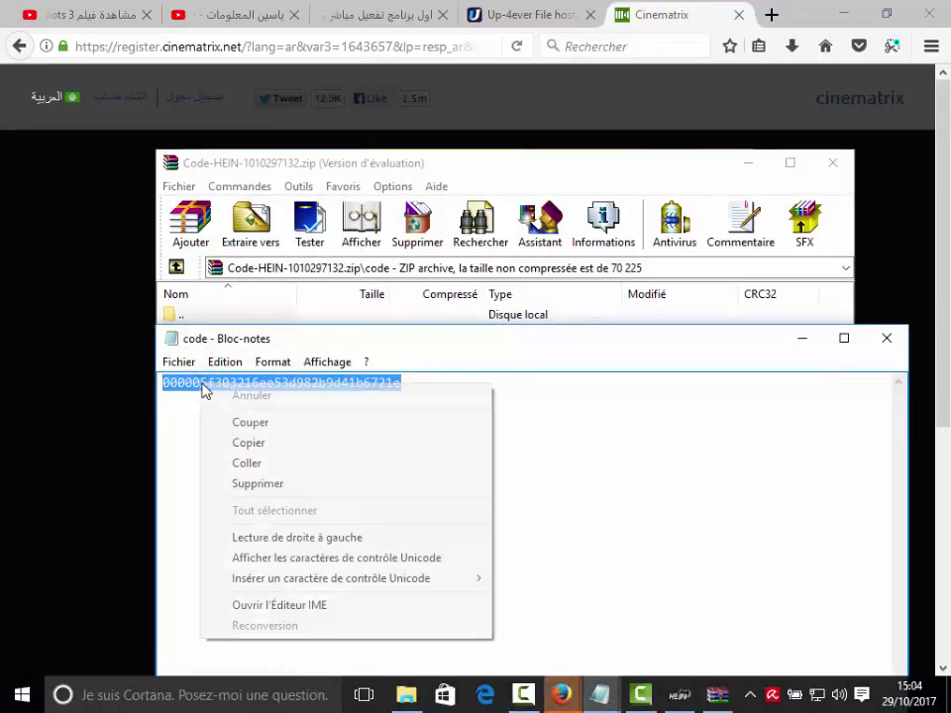
{"action": "left_click", "coordinate": [259, 447]}
{"action": "left_click", "coordinate": [887, 338]}
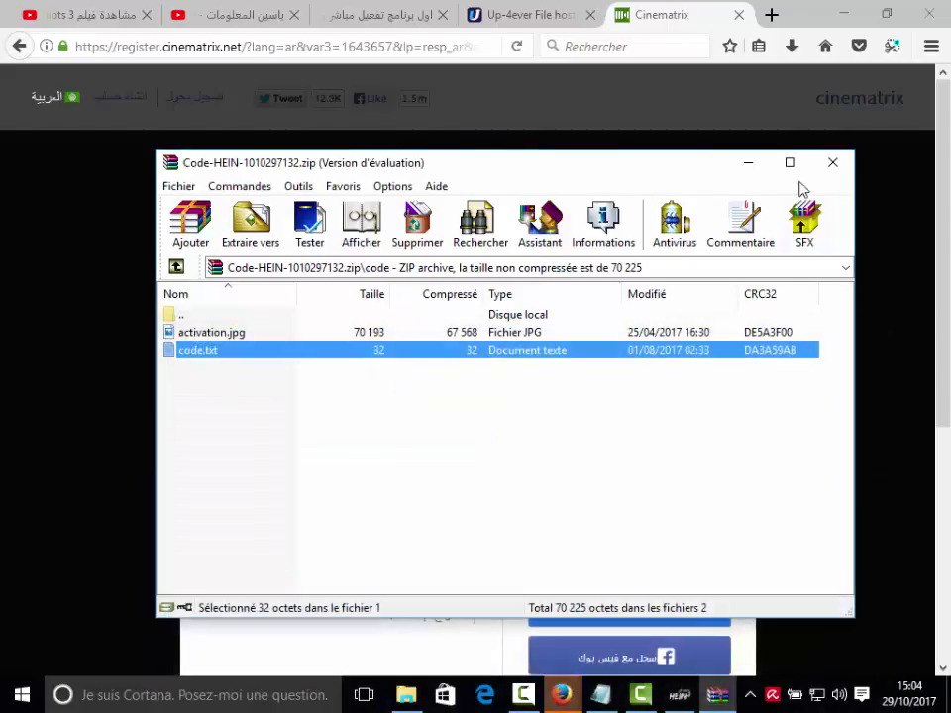
{"action": "left_click", "coordinate": [748, 165]}
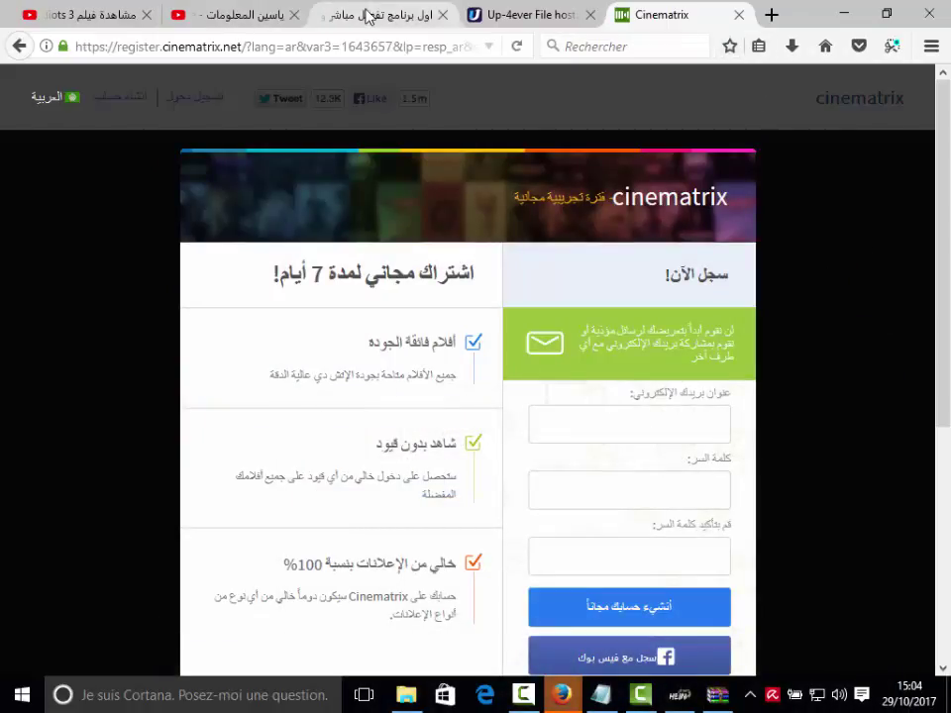
{"action": "left_click", "coordinate": [843, 15]}
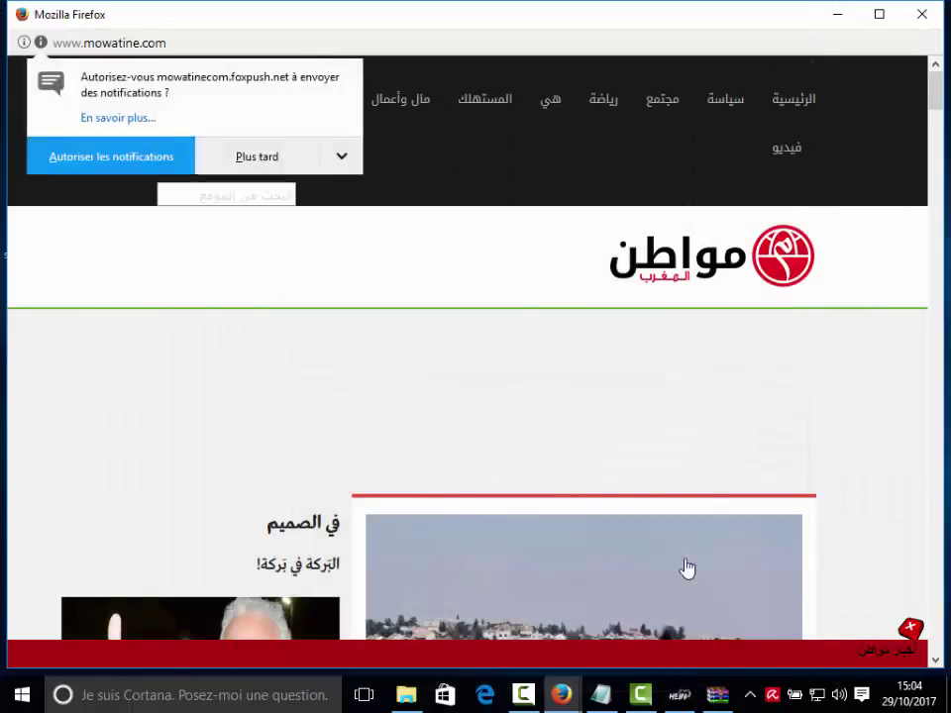
{"action": "left_click", "coordinate": [841, 16]}
{"action": "key", "text": "super+Down"}
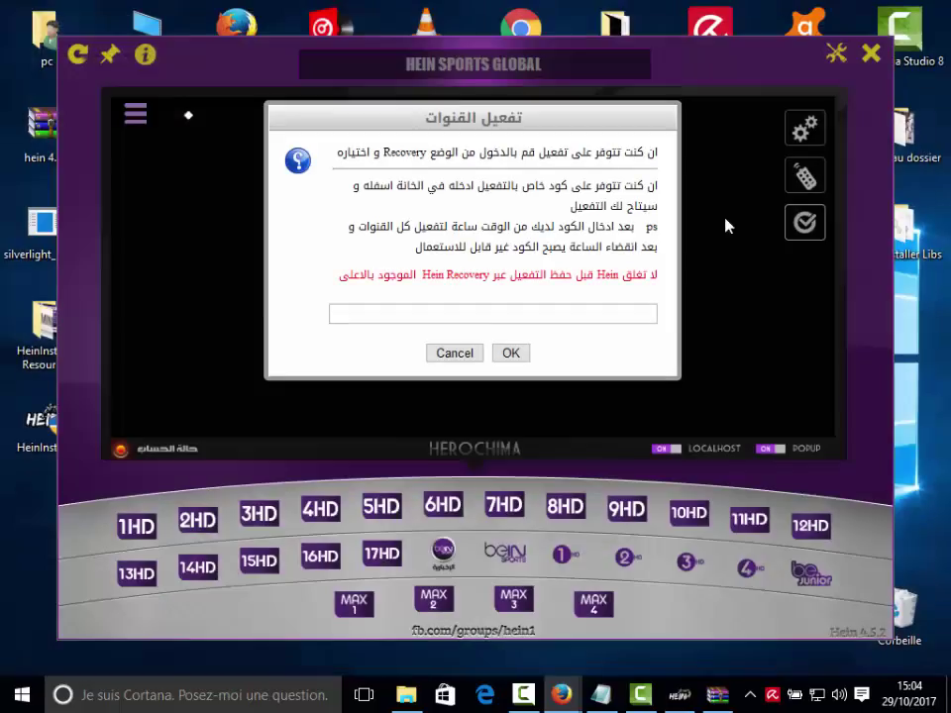
{"action": "left_click", "coordinate": [440, 313]}
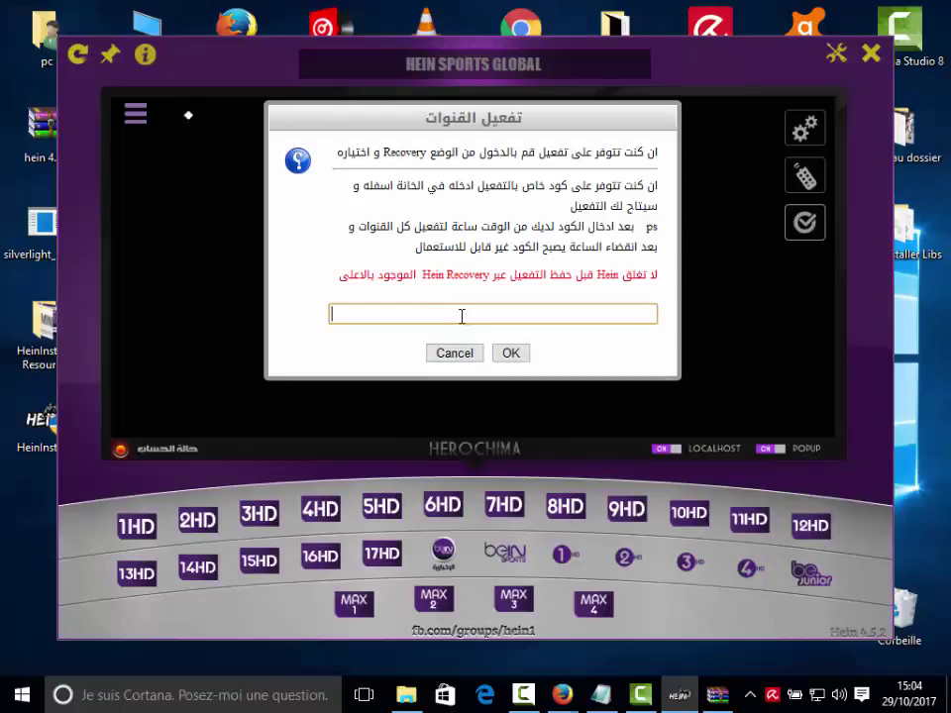
{"action": "key", "text": "ctrl+v"}
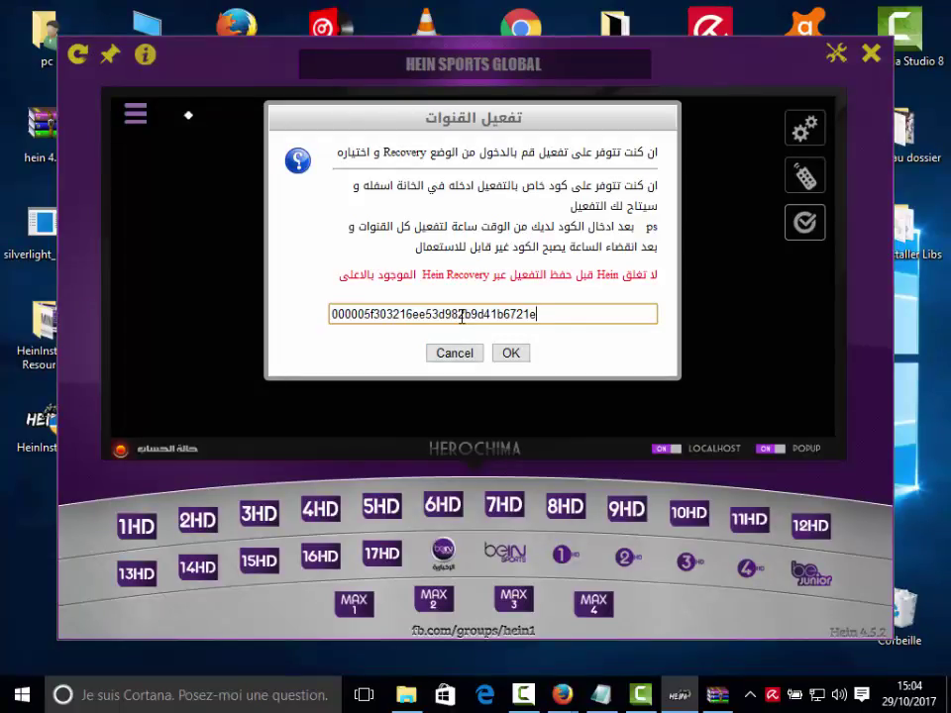
{"action": "left_click", "coordinate": [510, 353]}
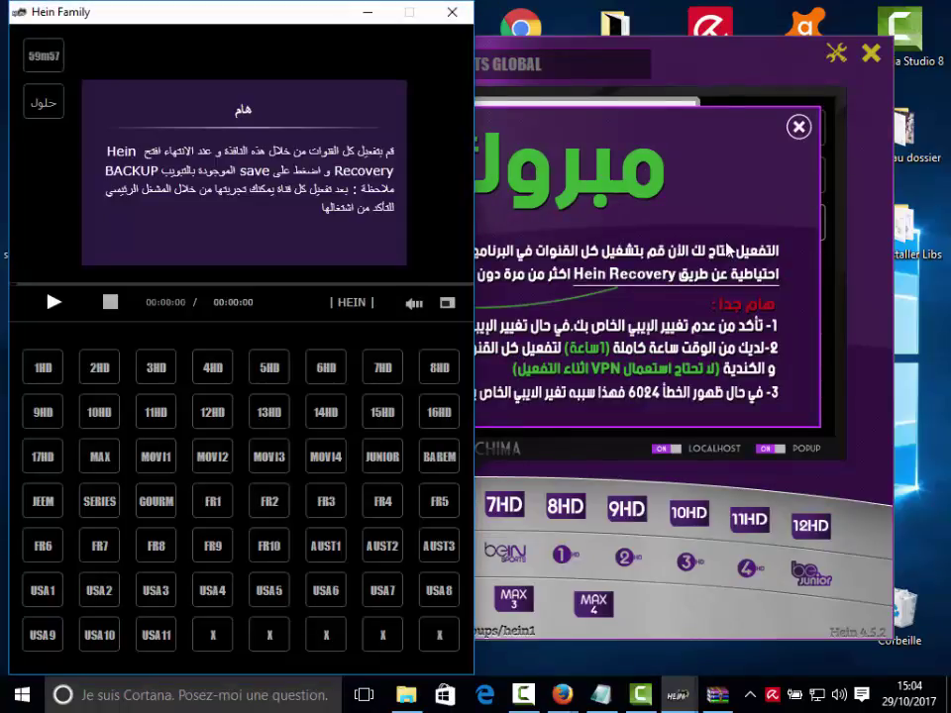
Activate channels 1HD to 6HD one after another in the Hein Family window, repeating the activation of 5HD
{"action": "left_click", "coordinate": [43, 375]}
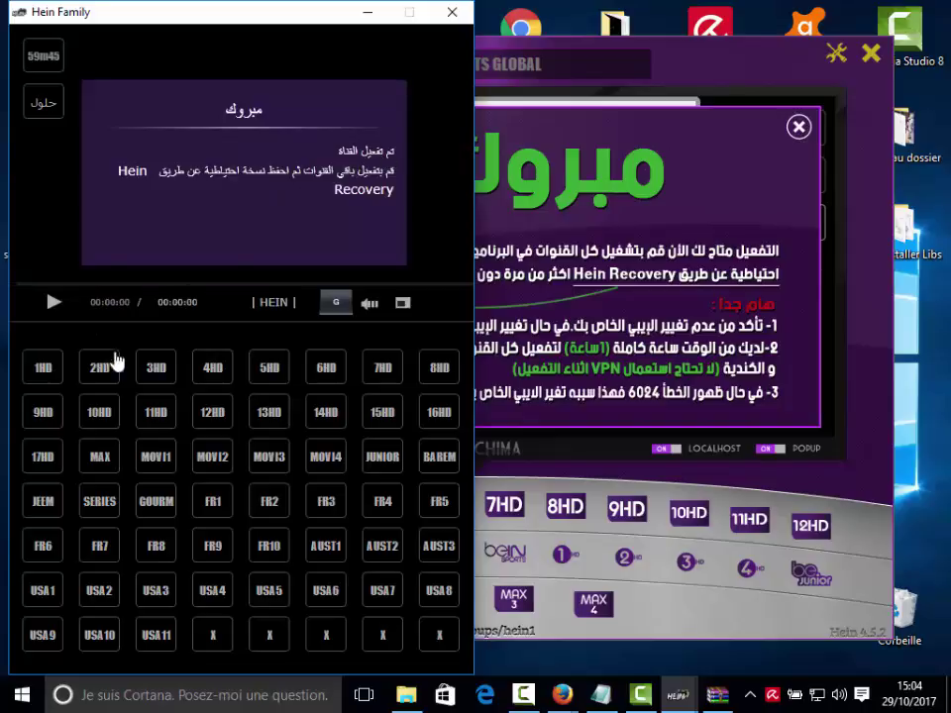
{"action": "left_click", "coordinate": [101, 369]}
{"action": "left_click", "coordinate": [156, 366]}
{"action": "left_click", "coordinate": [211, 369]}
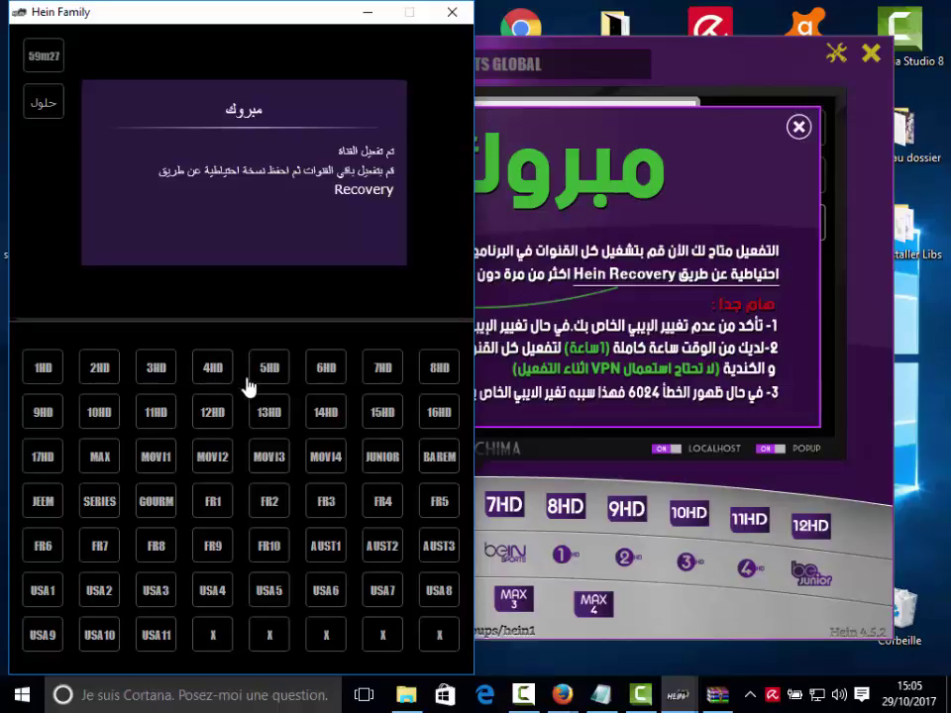
{"action": "left_click", "coordinate": [265, 372]}
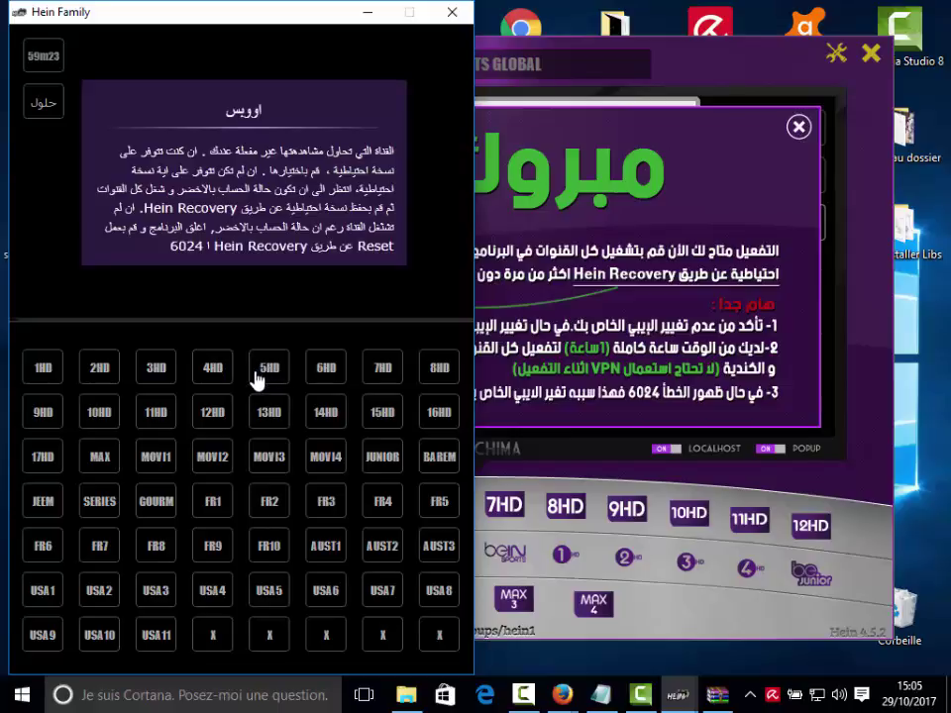
{"action": "left_click", "coordinate": [268, 372]}
{"action": "left_click", "coordinate": [323, 374]}
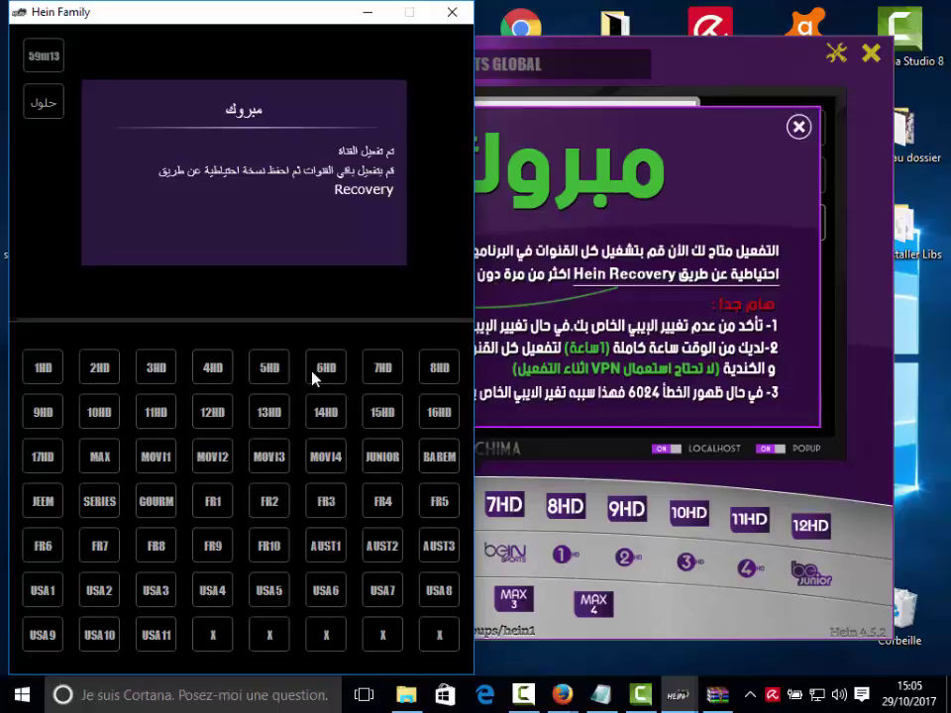
{"action": "left_click", "coordinate": [269, 368]}
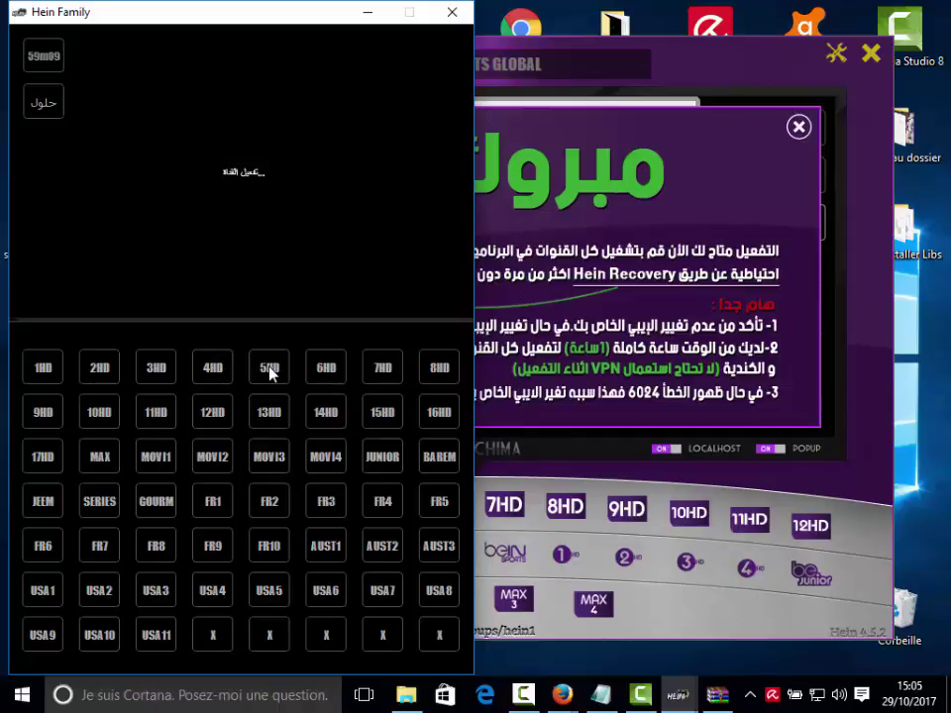
Activate channels 7HD to 10HD one after another in the Hein Family window, trying 9HD a second time
{"action": "left_click", "coordinate": [384, 379]}
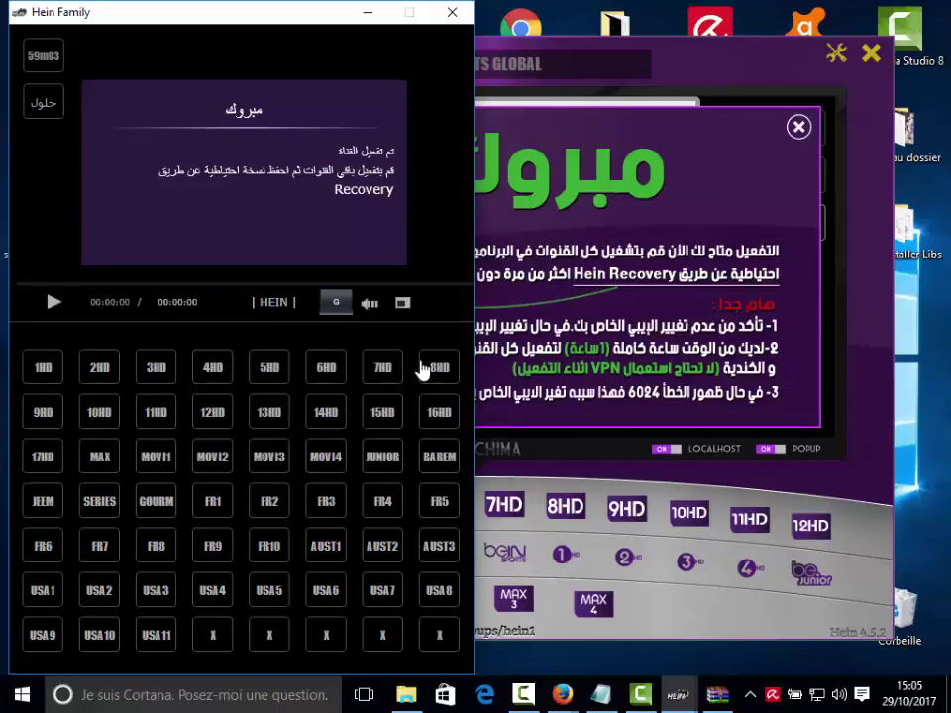
{"action": "left_click", "coordinate": [442, 371]}
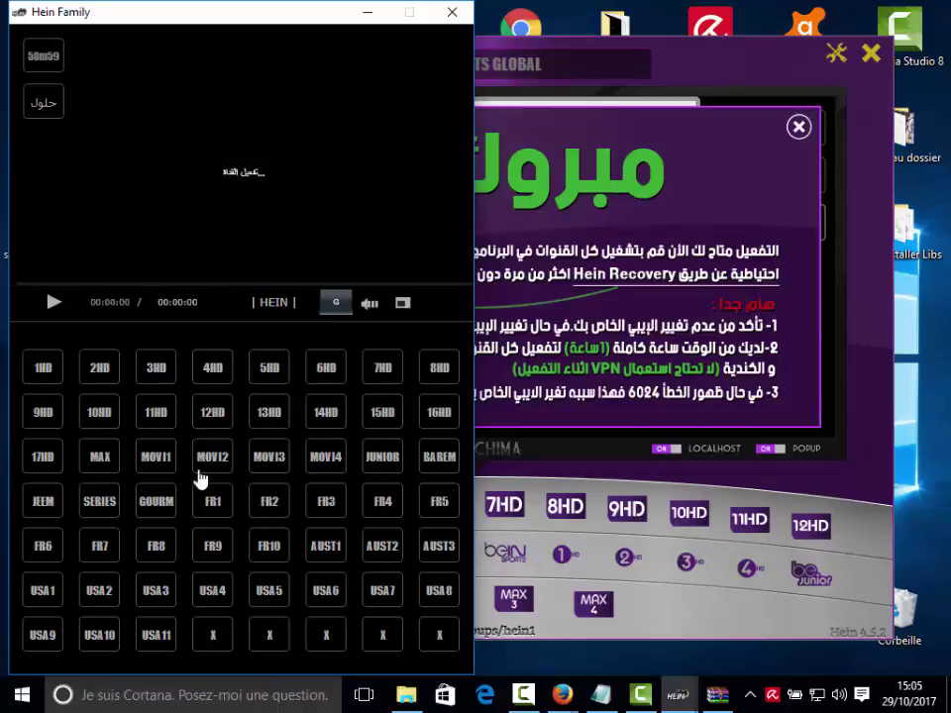
{"action": "left_click", "coordinate": [41, 418]}
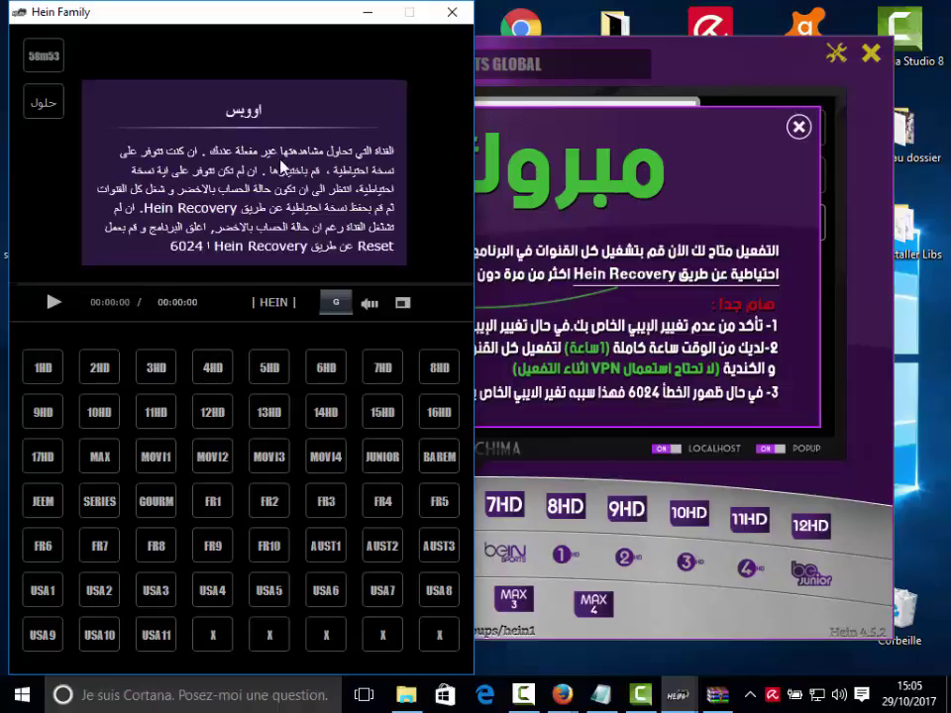
{"action": "left_click", "coordinate": [41, 412]}
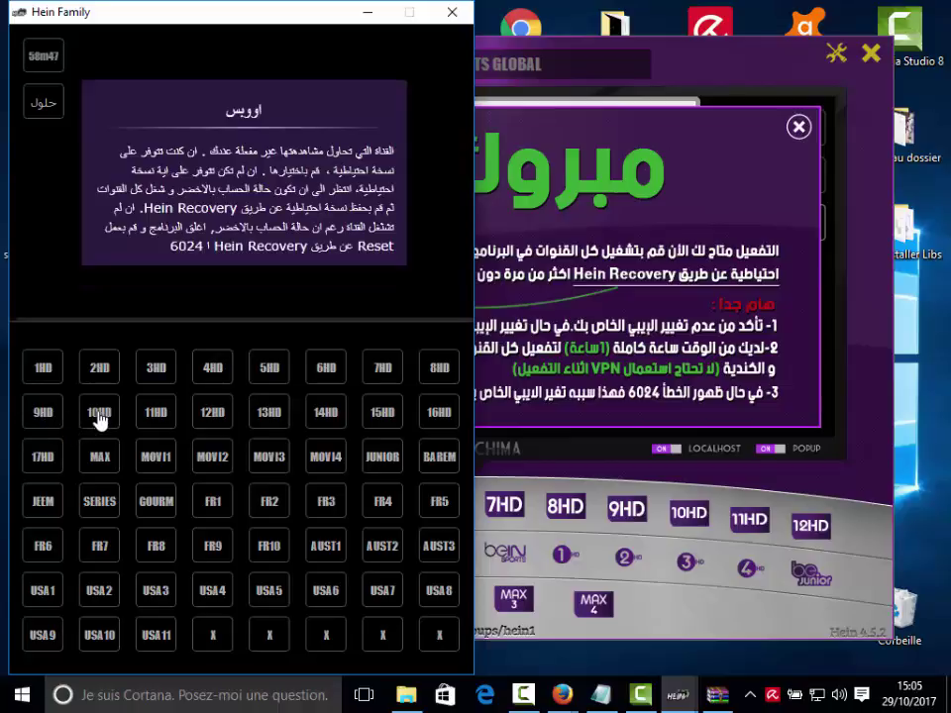
{"action": "left_click", "coordinate": [99, 415]}
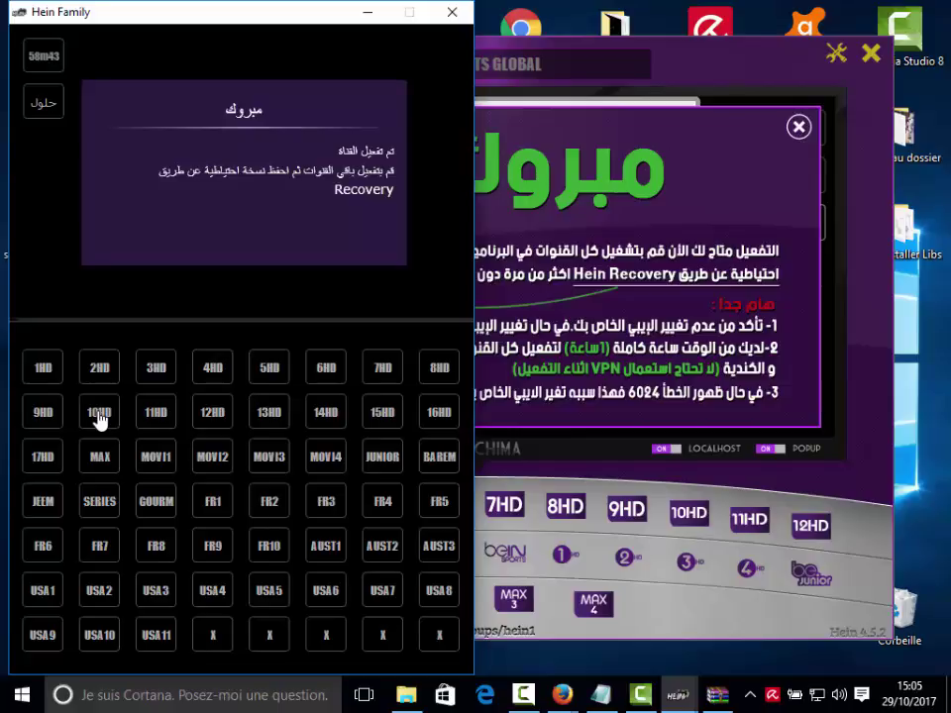
Activate channels 9HD and 8HD again, followed by 11HD, 12HD, 14HD and 15HD, trying 14HD a second time
{"action": "left_click", "coordinate": [44, 417]}
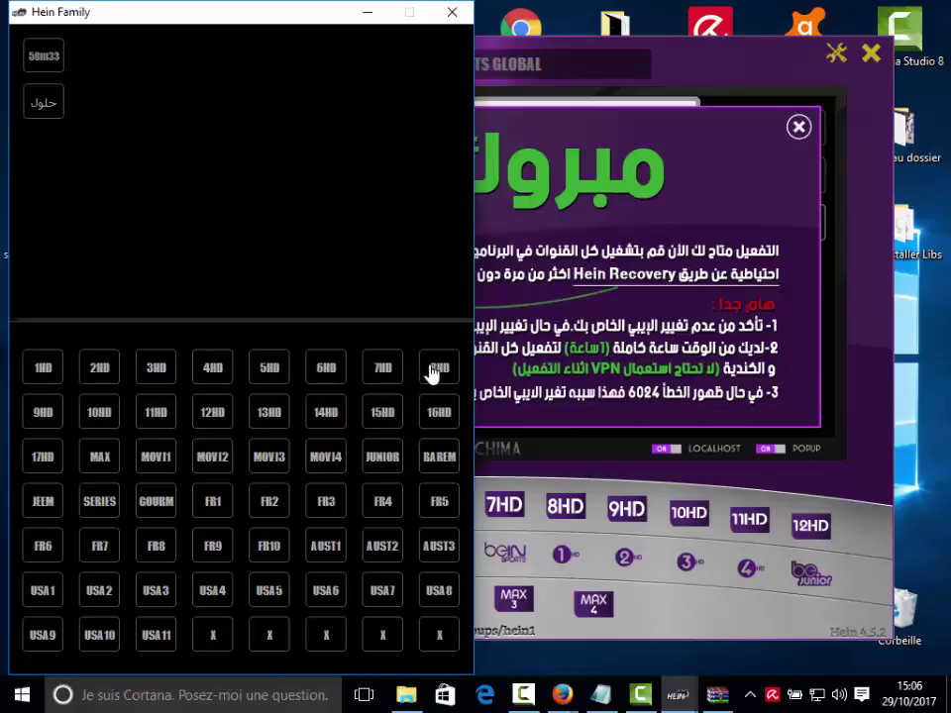
{"action": "left_click", "coordinate": [433, 373]}
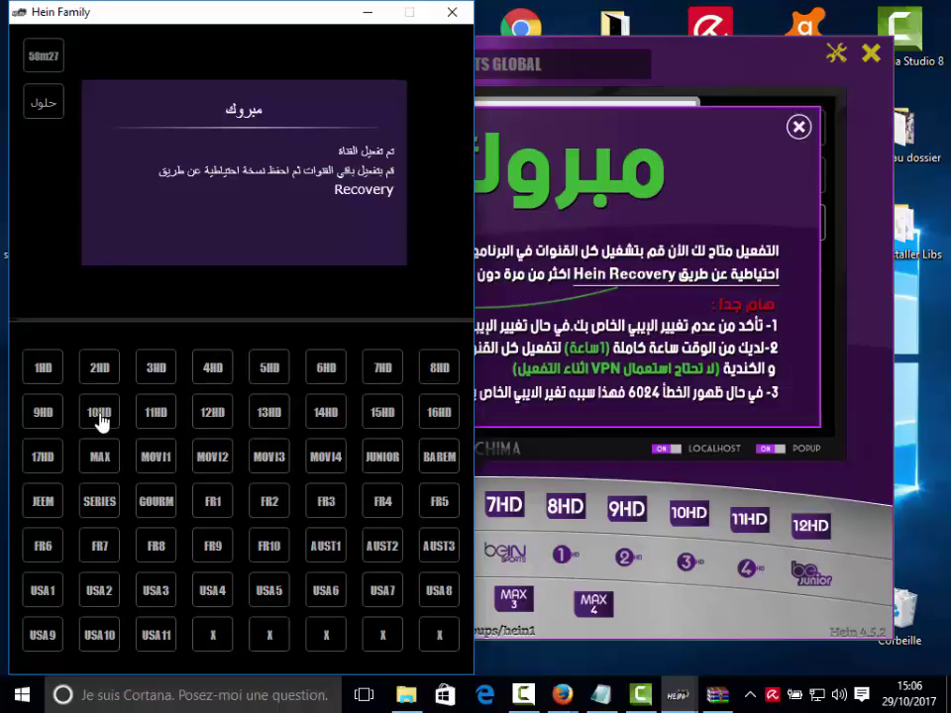
{"action": "left_click", "coordinate": [152, 420]}
{"action": "left_click", "coordinate": [212, 422]}
{"action": "left_click", "coordinate": [325, 415]}
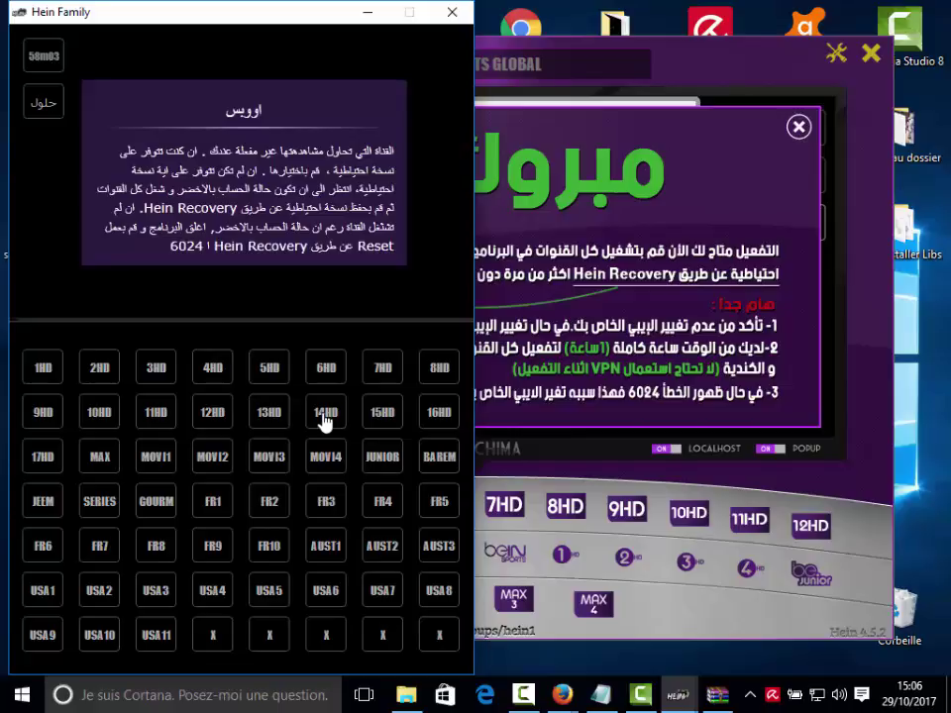
{"action": "left_click", "coordinate": [322, 416]}
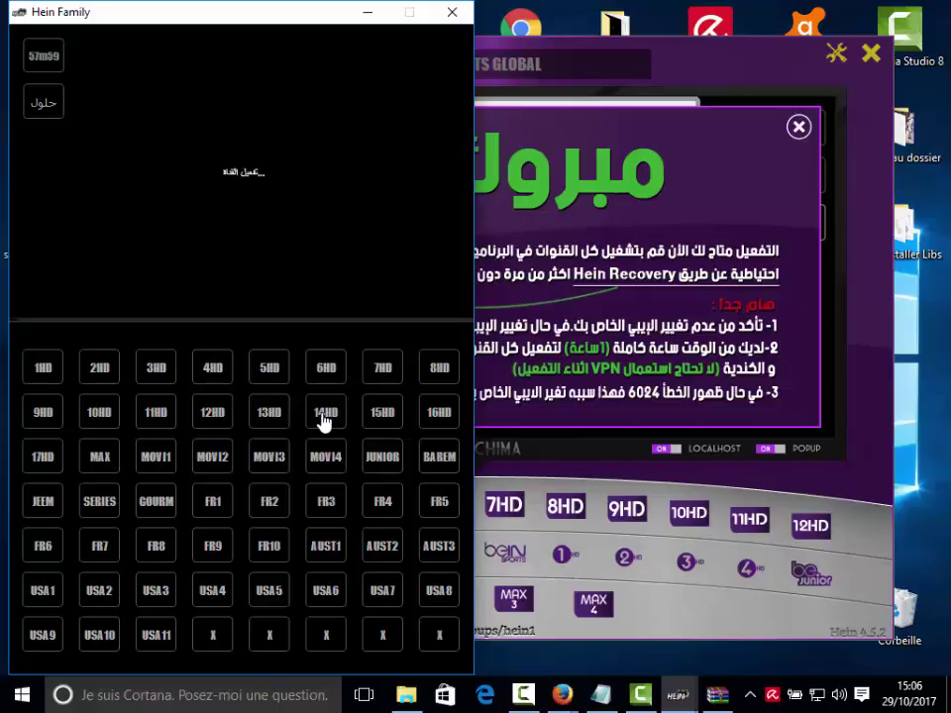
{"action": "left_click", "coordinate": [377, 424]}
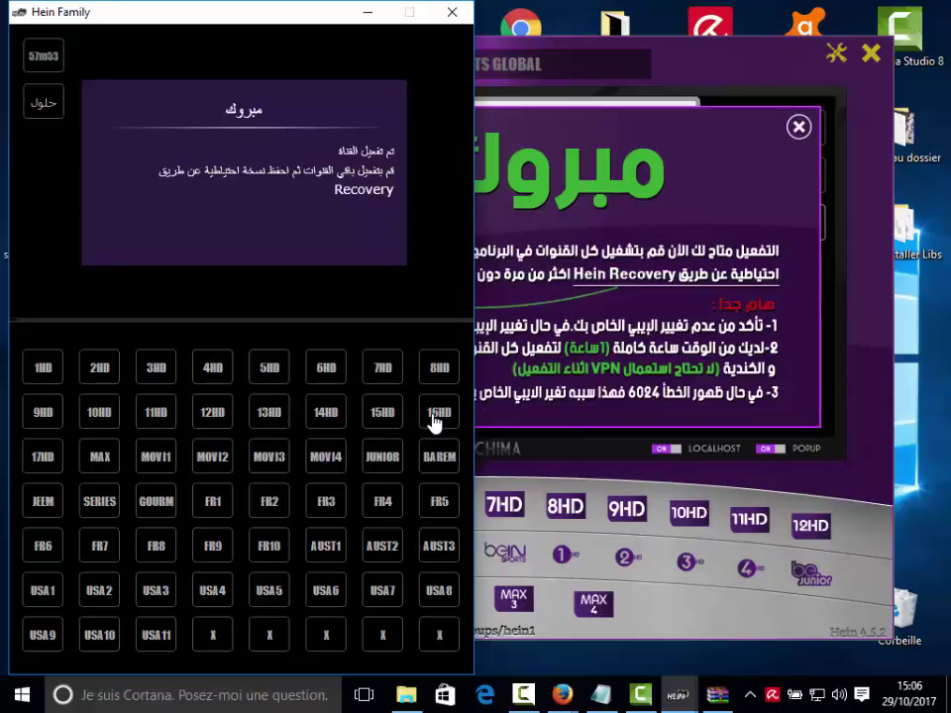
Activate channels 16HD, 17HD and MAX one after another, repeating the activation attempt for 17HD
{"action": "left_click", "coordinate": [432, 420]}
{"action": "left_click", "coordinate": [43, 472]}
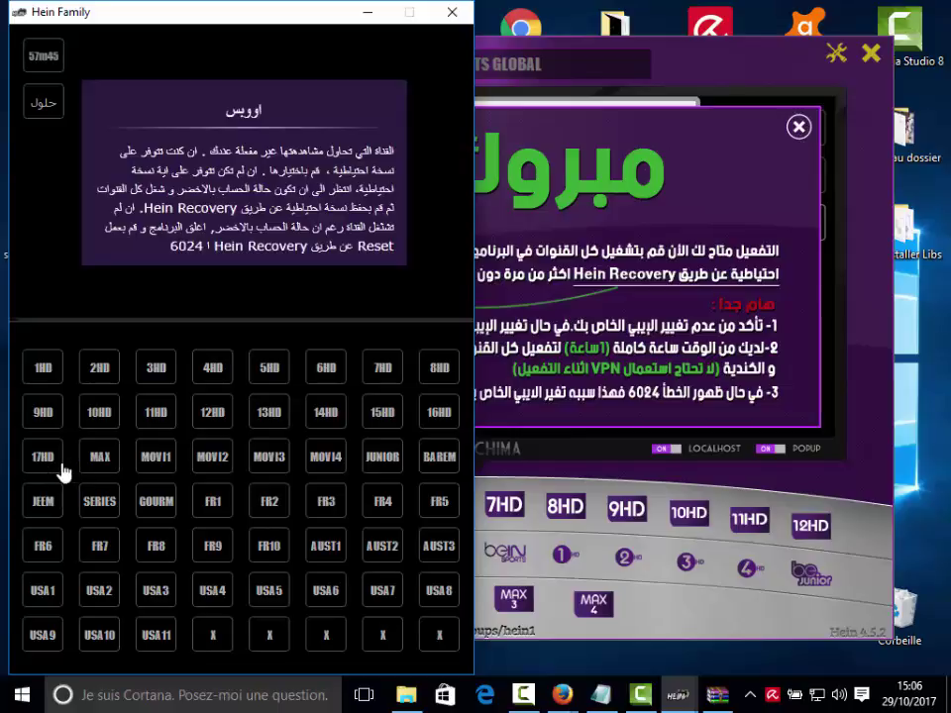
{"action": "left_click", "coordinate": [45, 466]}
{"action": "left_click", "coordinate": [45, 466]}
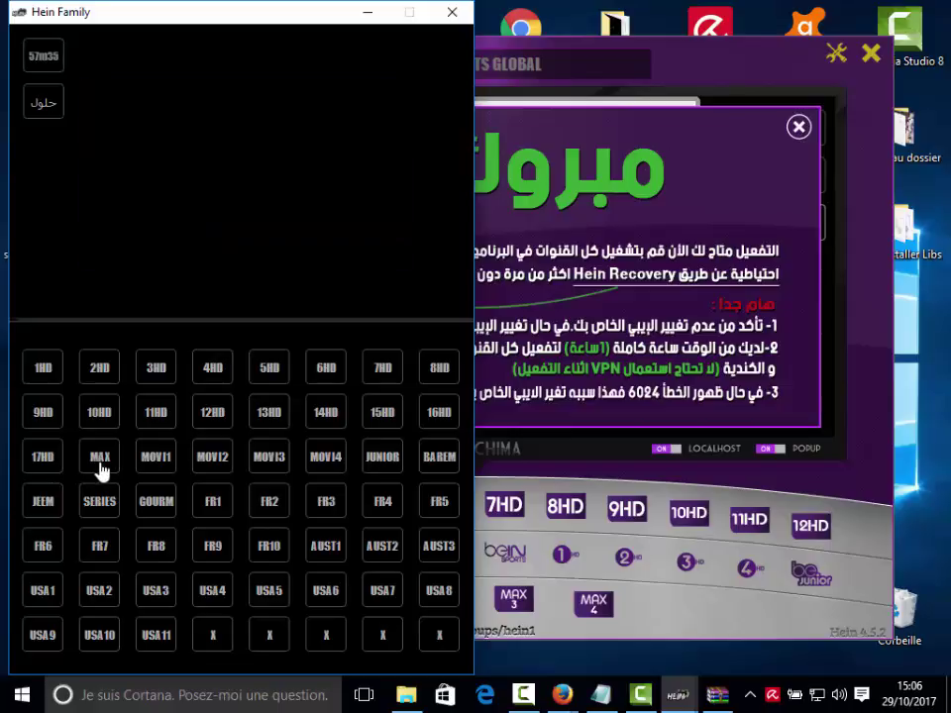
{"action": "left_click", "coordinate": [100, 465]}
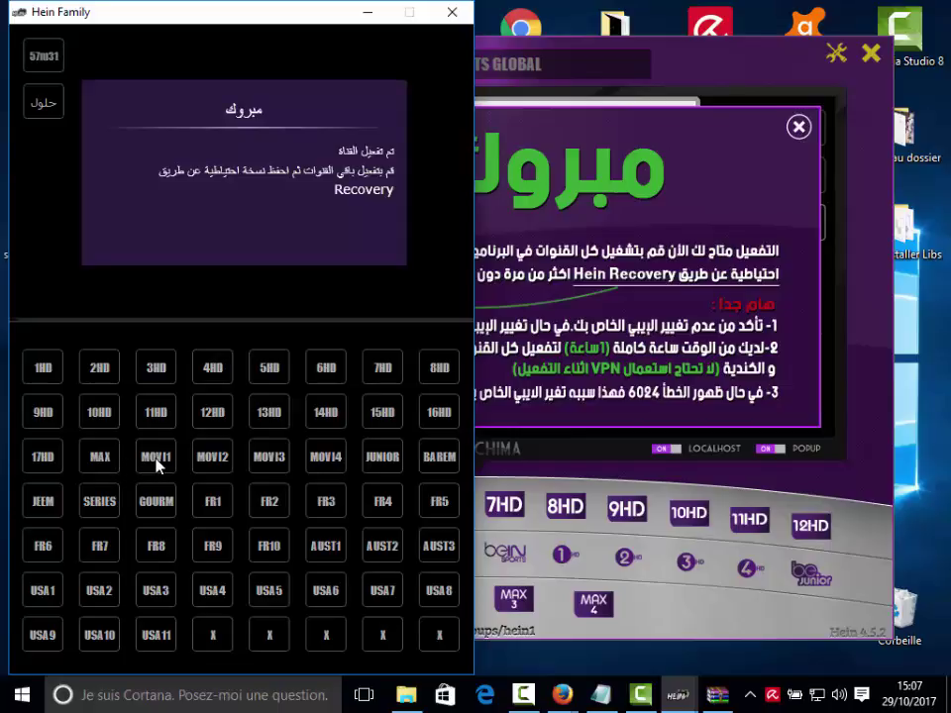
Activate the MOVI1, MOVI2, MOVI4, JEEM and SERIES channels, requesting MOVI1, MOVI2 and JEEM a second time
{"action": "left_click", "coordinate": [155, 465]}
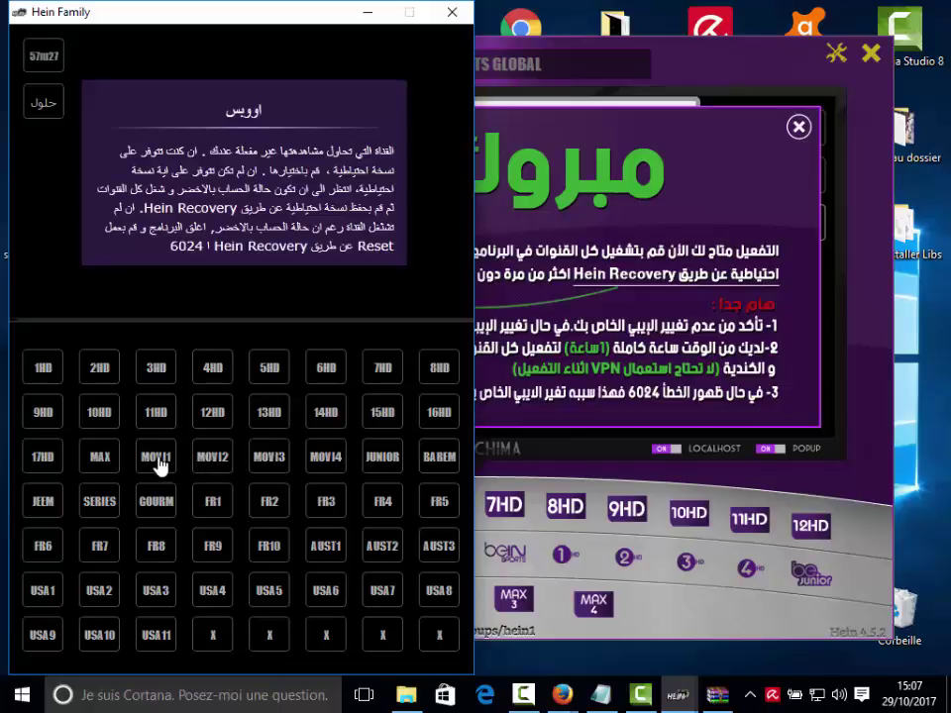
{"action": "left_click", "coordinate": [158, 461]}
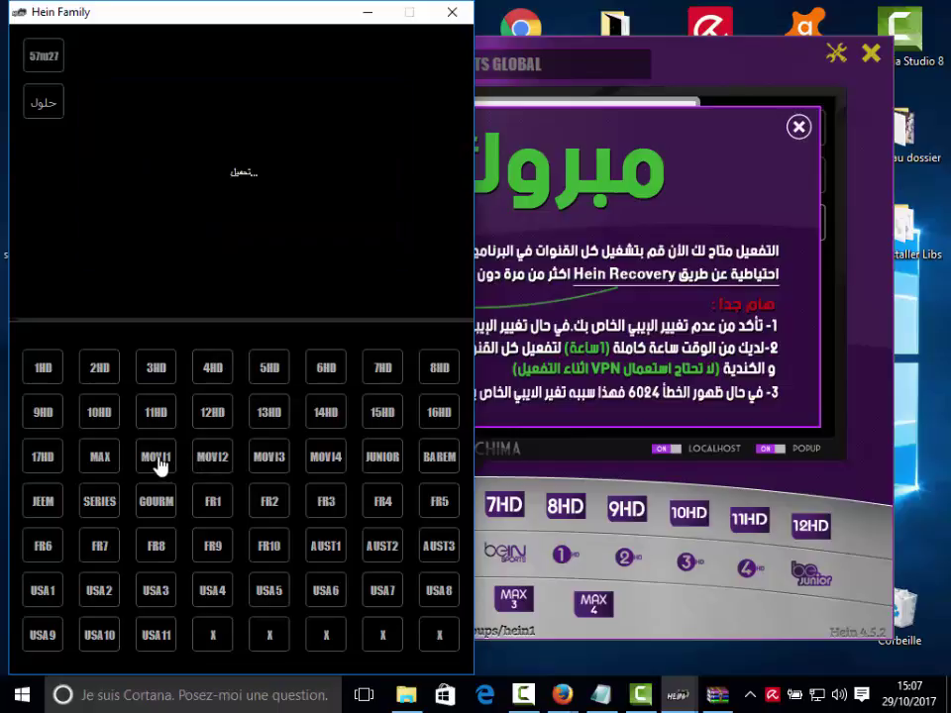
{"action": "left_click", "coordinate": [212, 462]}
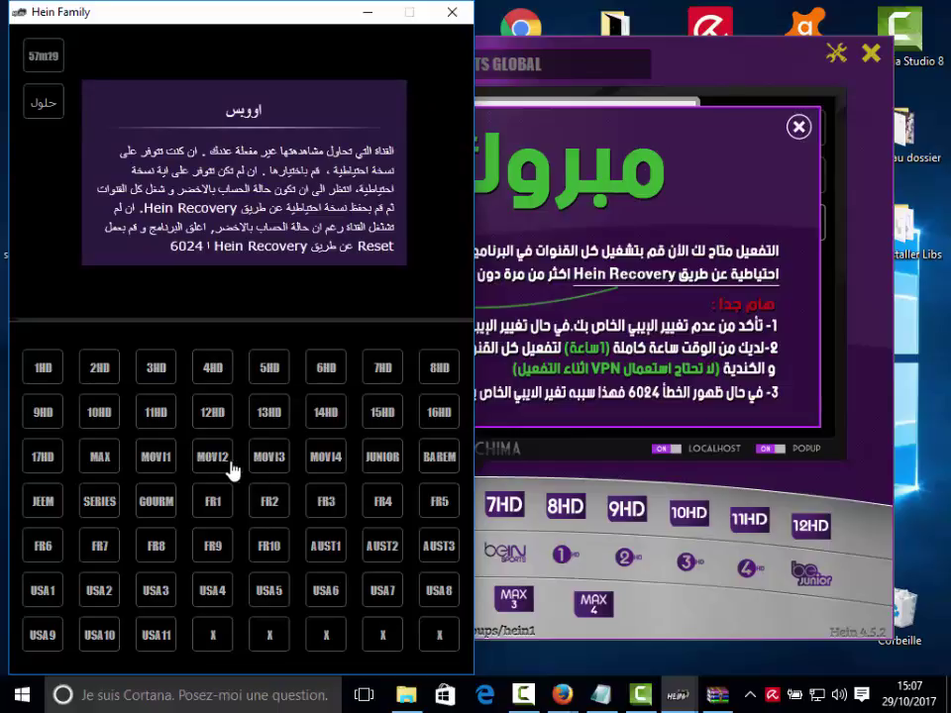
{"action": "left_click", "coordinate": [208, 466]}
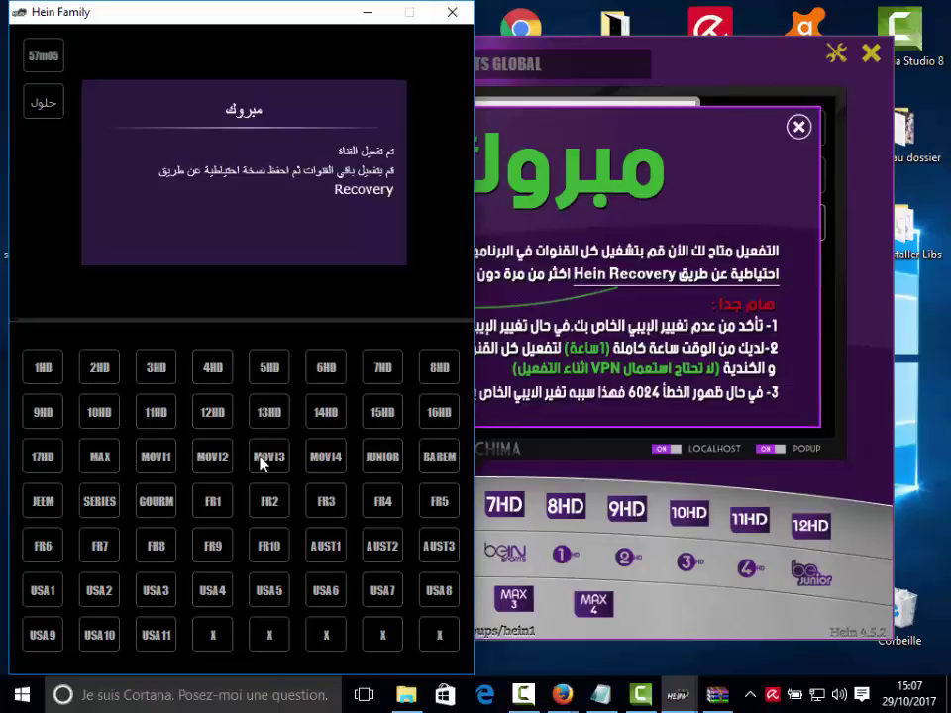
{"action": "left_click", "coordinate": [322, 466]}
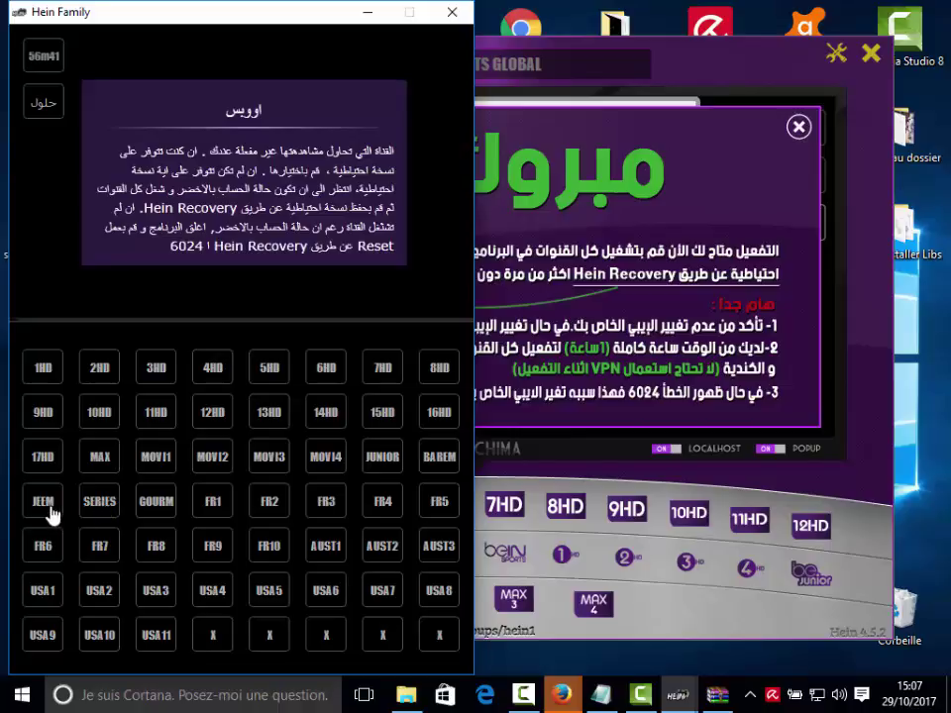
{"action": "left_click", "coordinate": [47, 510]}
{"action": "left_click", "coordinate": [42, 507]}
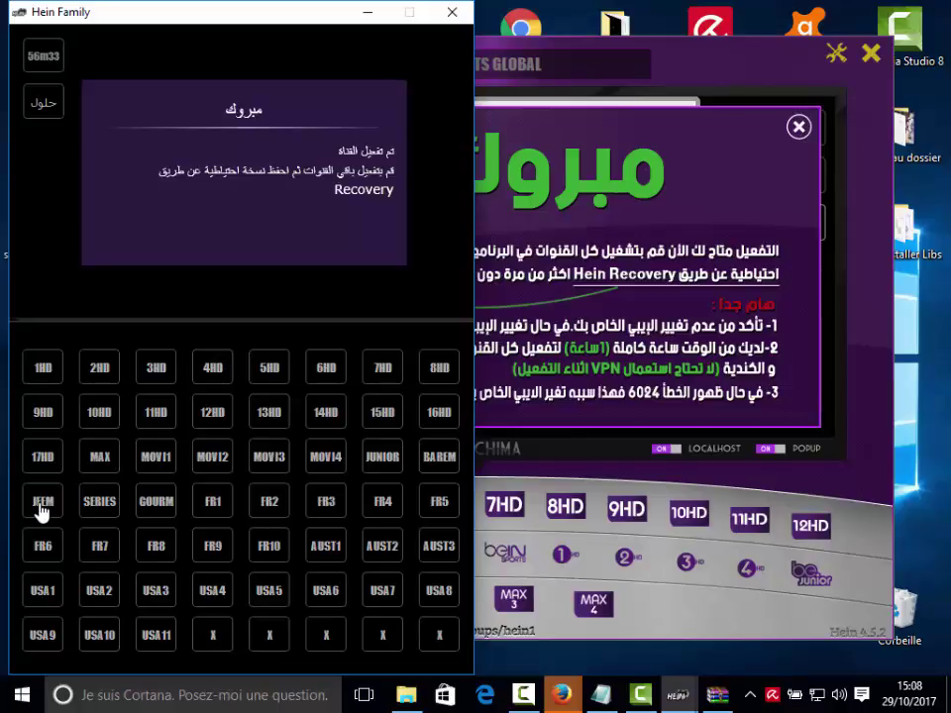
{"action": "left_click", "coordinate": [102, 507]}
Move the main Hein window down to uncover the desktop, and restore saved activation number 1 in Hein Recovery
{"action": "mouse_move", "coordinate": [439, 203]}
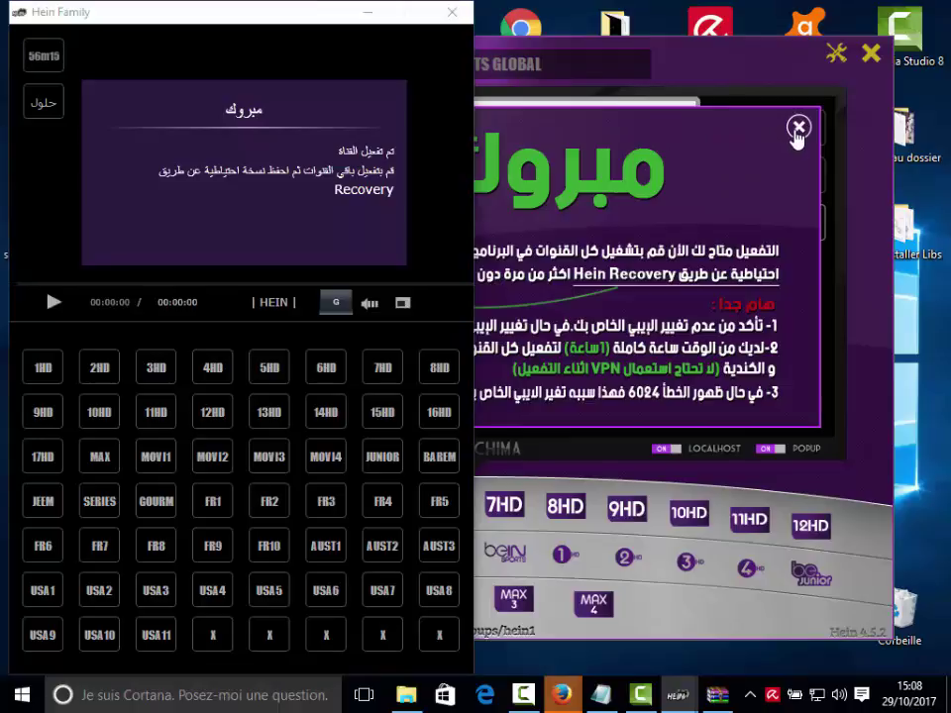
{"action": "left_click_drag", "start_coordinate": [741, 54], "coordinate": [745, 284]}
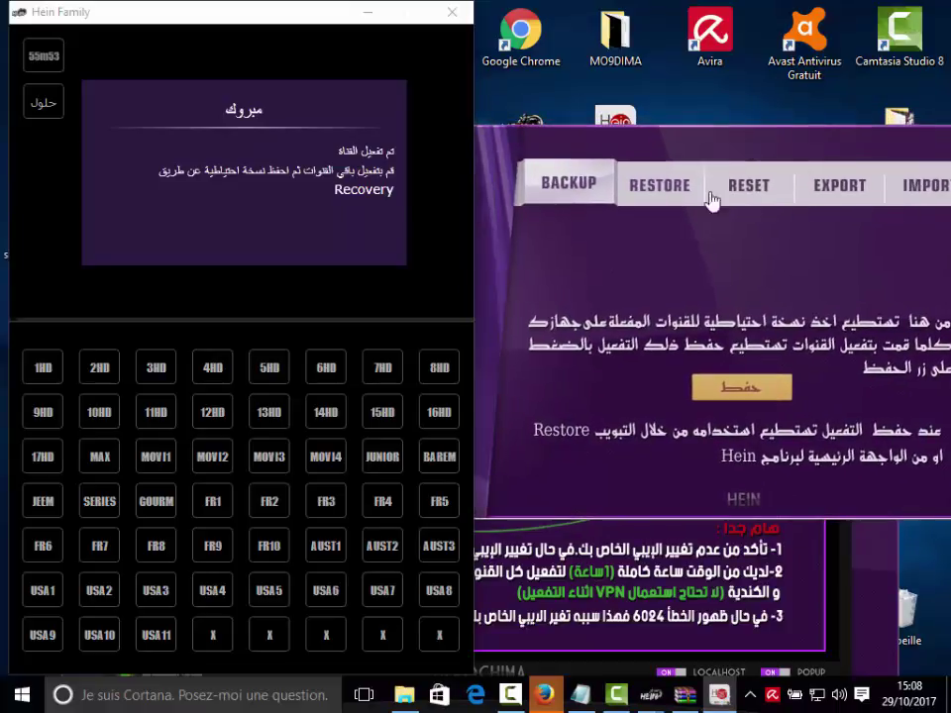
{"action": "left_click", "coordinate": [662, 186]}
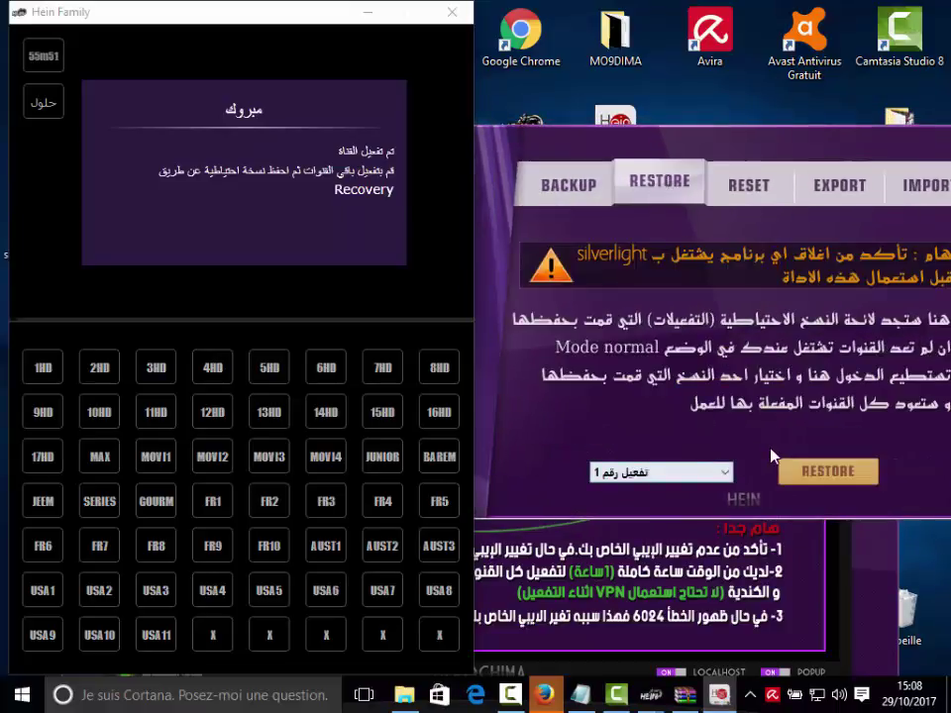
{"action": "left_click", "coordinate": [723, 471]}
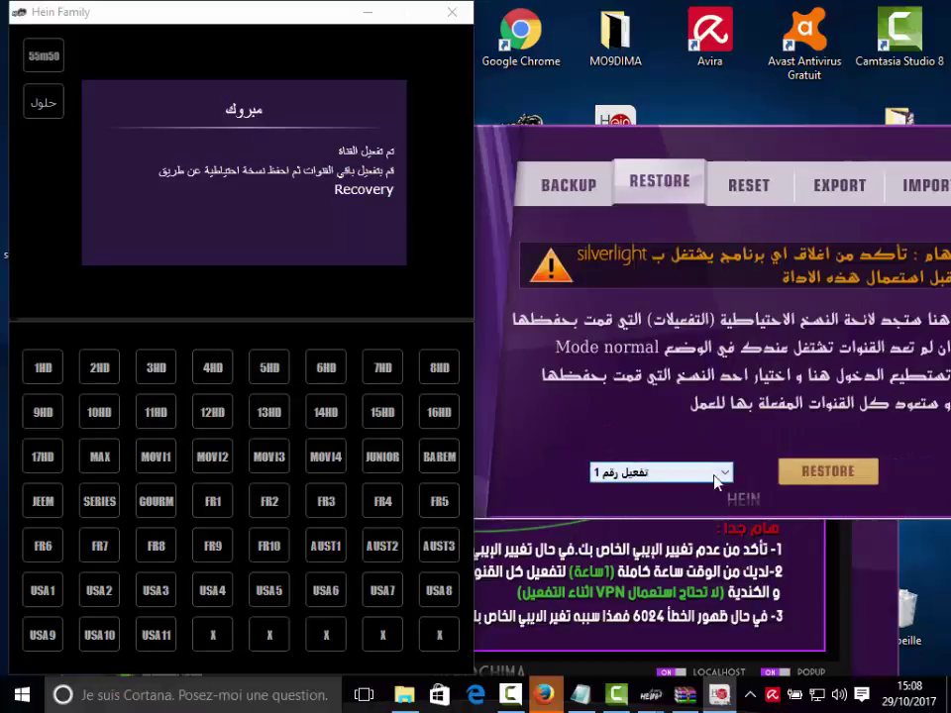
{"action": "left_click", "coordinate": [823, 472]}
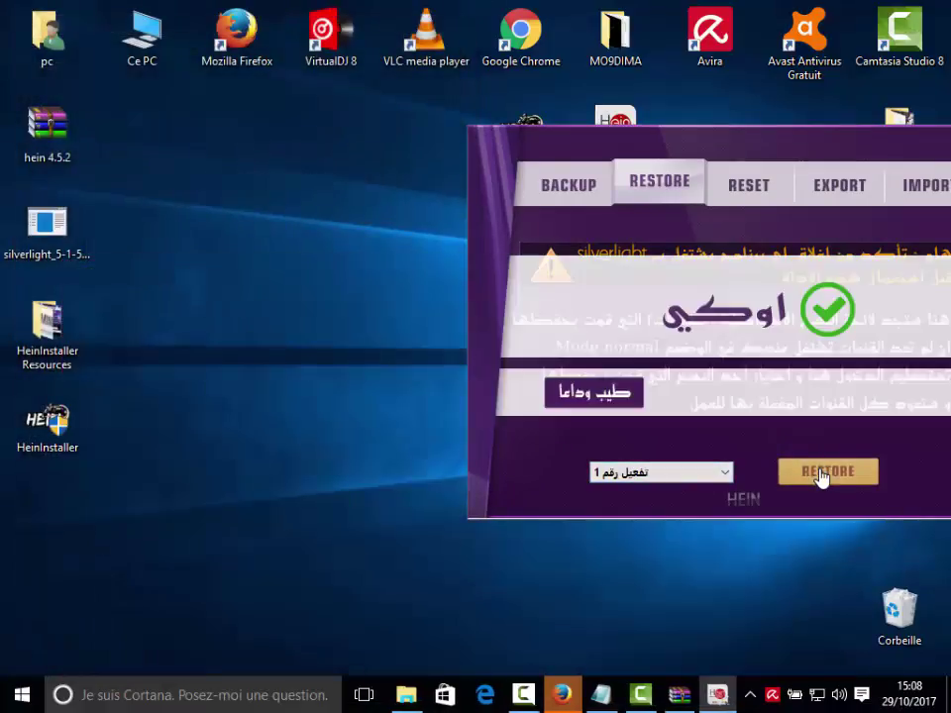
{"action": "left_click", "coordinate": [613, 402]}
Export all saved activations to the desktop as a HeinBackup archive and close Hein Recovery
{"action": "left_click_drag", "start_coordinate": [776, 168], "coordinate": [498, 224]}
{"action": "left_click", "coordinate": [634, 250]}
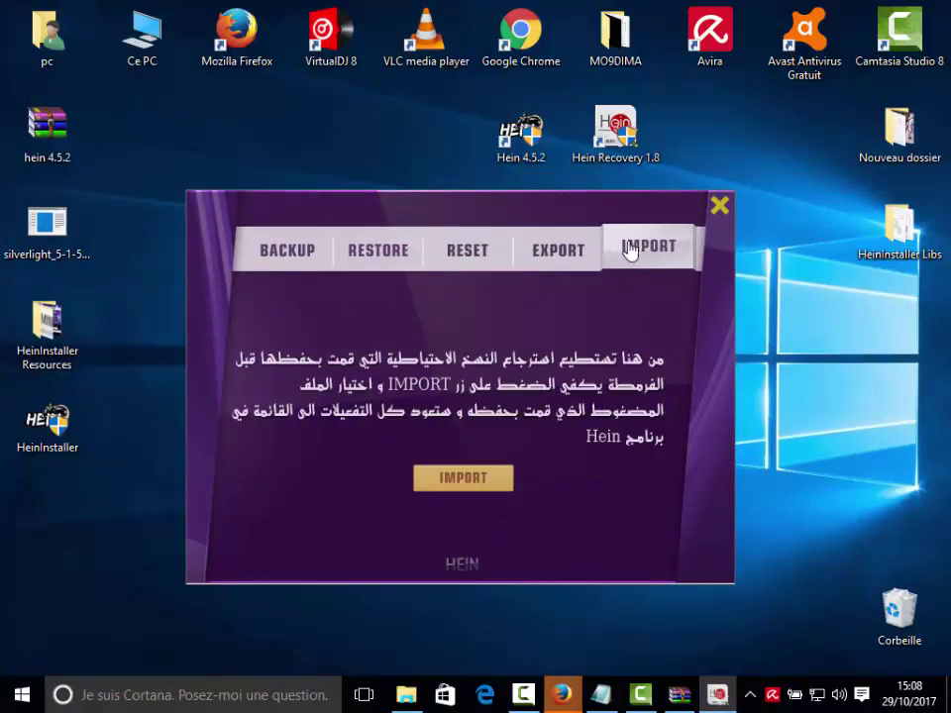
{"action": "left_click", "coordinate": [555, 254]}
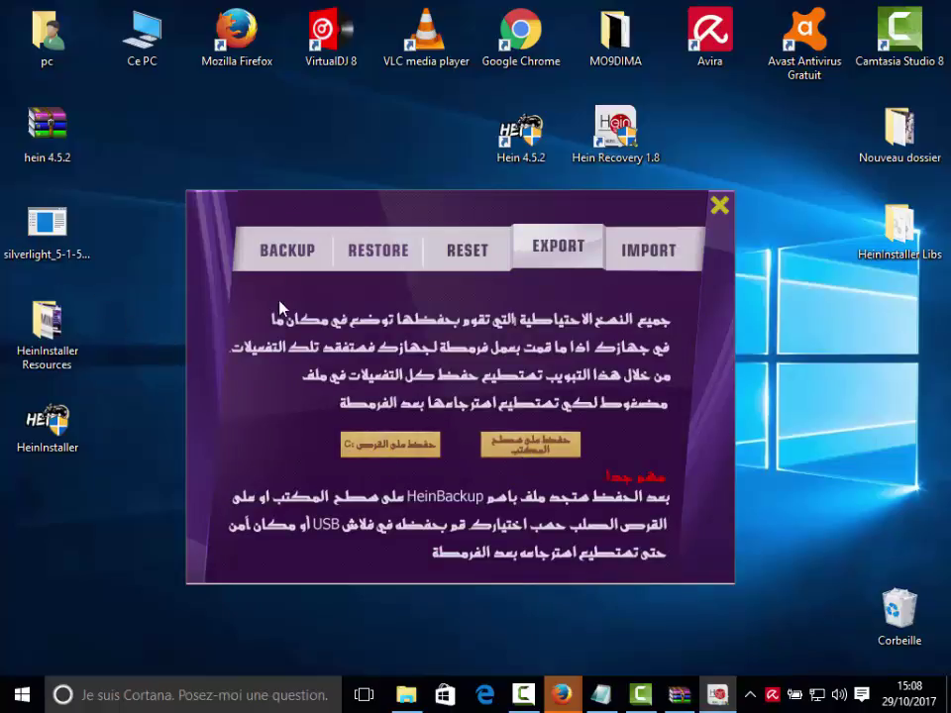
{"action": "left_click", "coordinate": [540, 454]}
{"action": "left_click", "coordinate": [44, 520]}
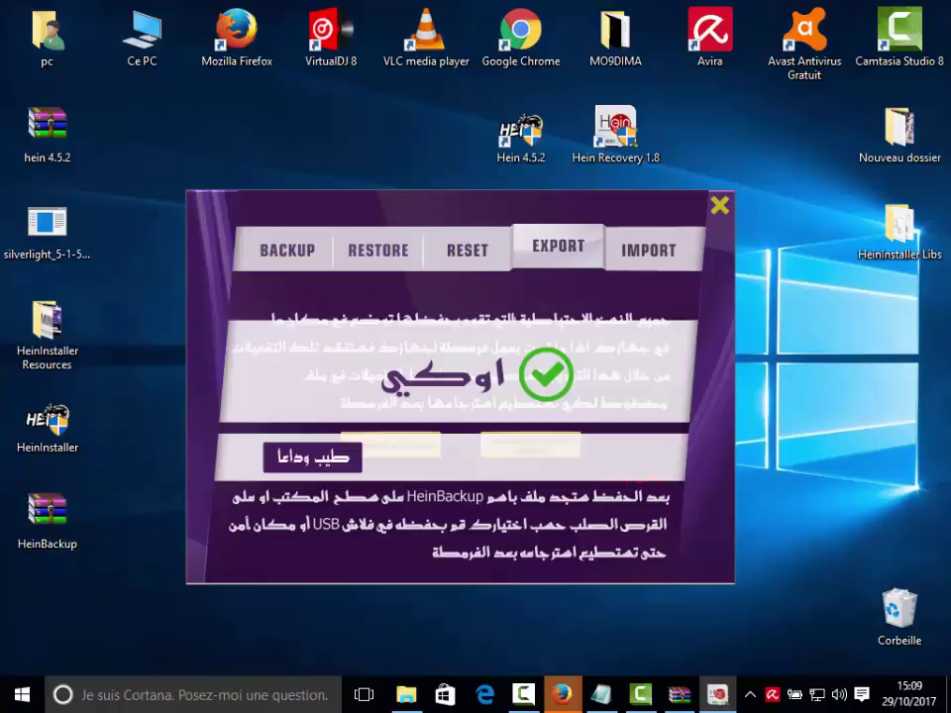
{"action": "left_click", "coordinate": [317, 462]}
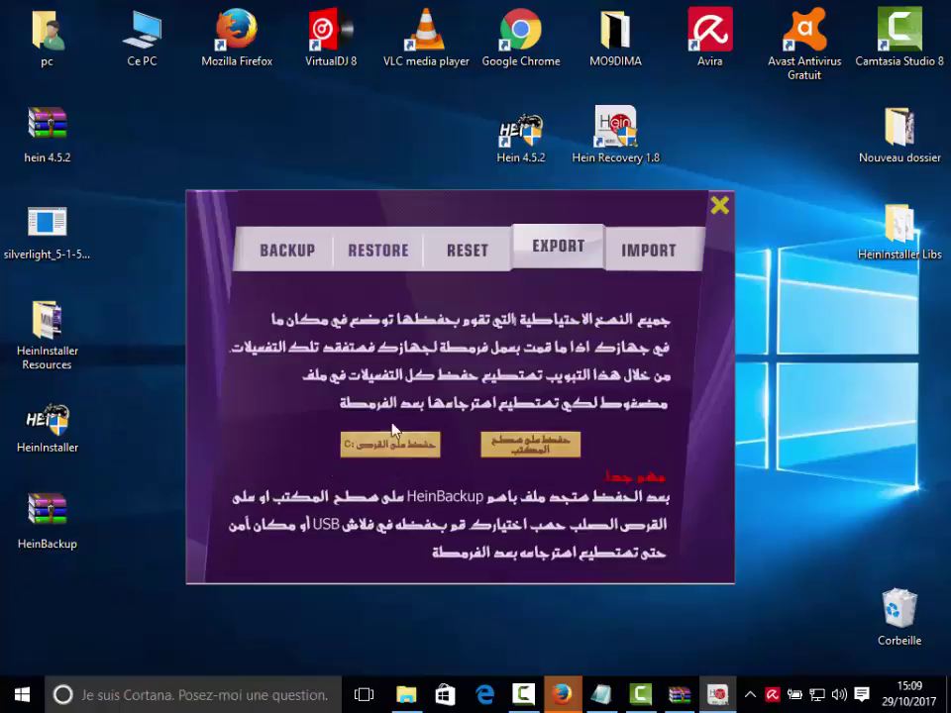
{"action": "left_click", "coordinate": [720, 209]}
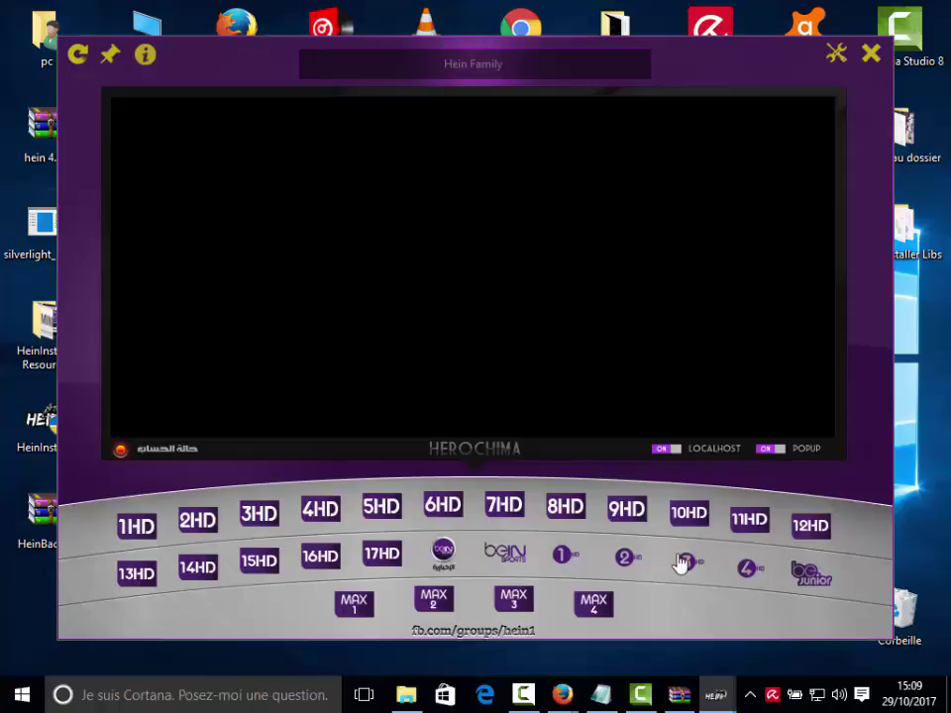
Relaunch Hein, agree to close the programs using Silverlight, and continue in Recovery Mode with activation number 1 (05-2017)
{"action": "mouse_move", "coordinate": [718, 693]}
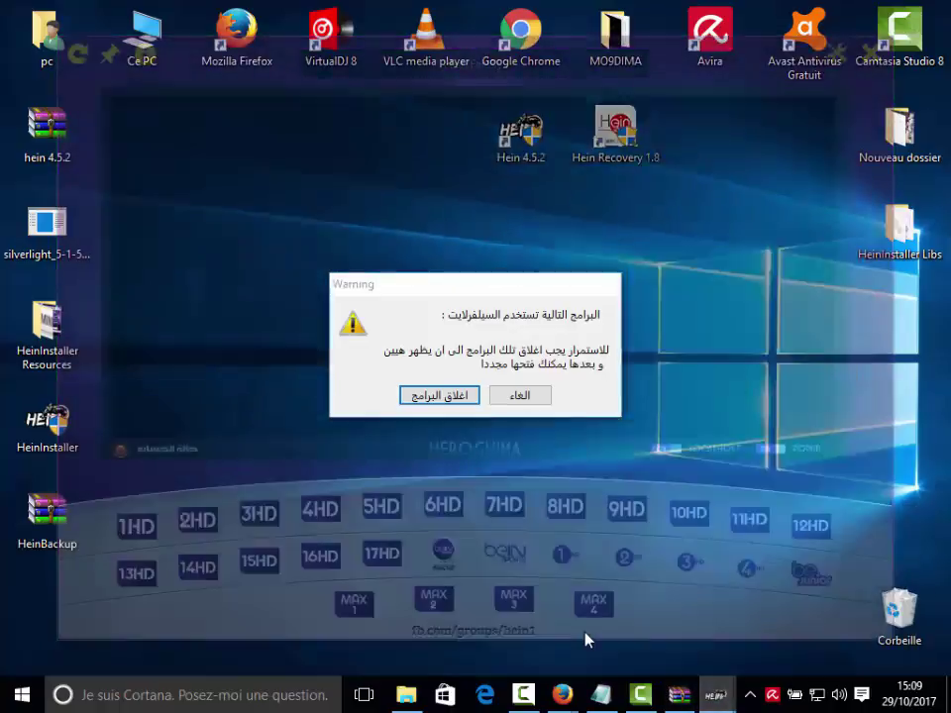
{"action": "left_click", "coordinate": [587, 637]}
{"action": "left_click", "coordinate": [450, 405]}
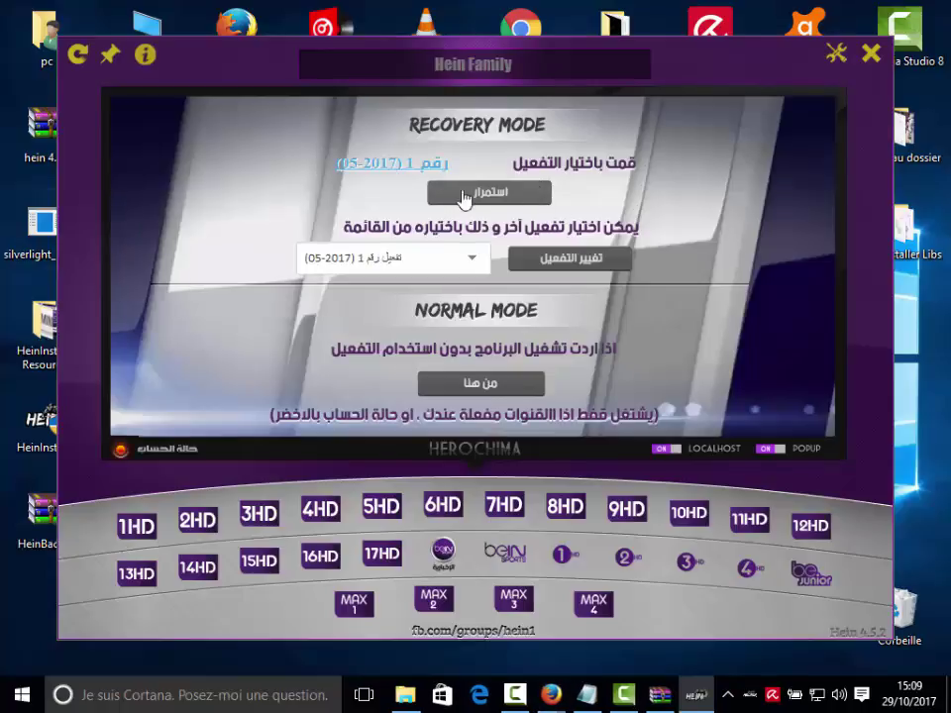
{"action": "left_click", "coordinate": [485, 193]}
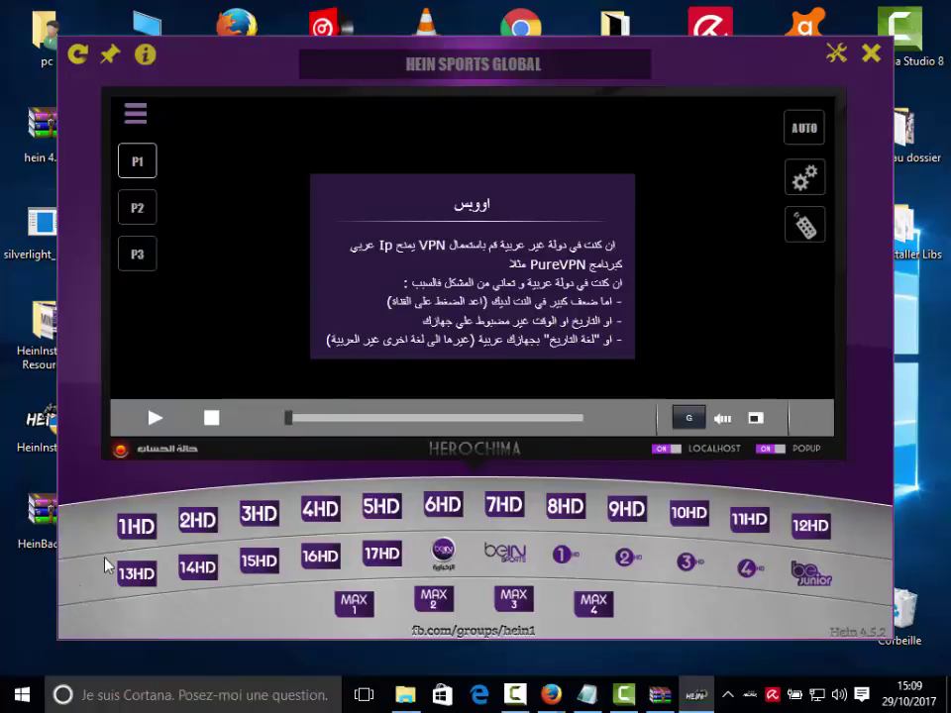
Try to play channels 1HD and 2HD in the main Hein window, and close Hein
{"action": "left_click", "coordinate": [139, 533]}
{"action": "left_click", "coordinate": [154, 475]}
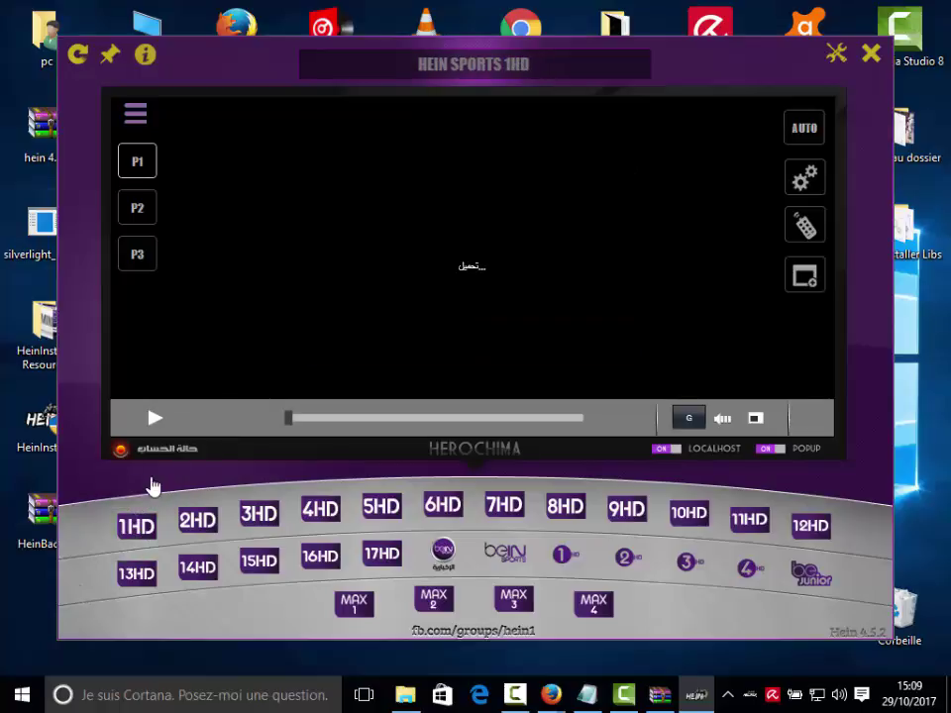
{"action": "left_click", "coordinate": [197, 521]}
{"action": "left_click", "coordinate": [208, 480]}
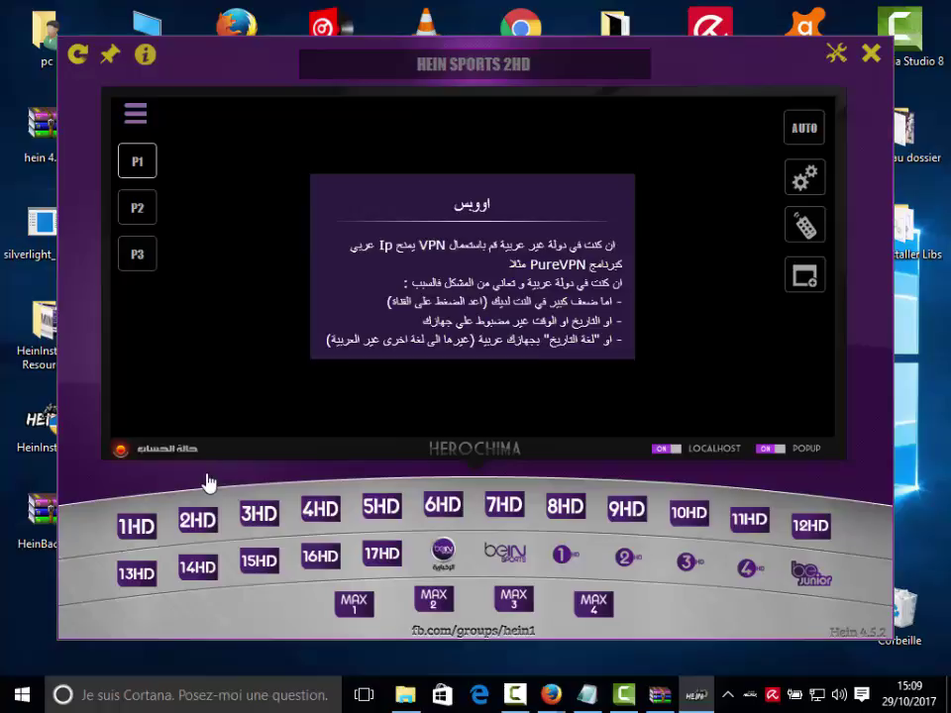
{"action": "left_click", "coordinate": [869, 55]}
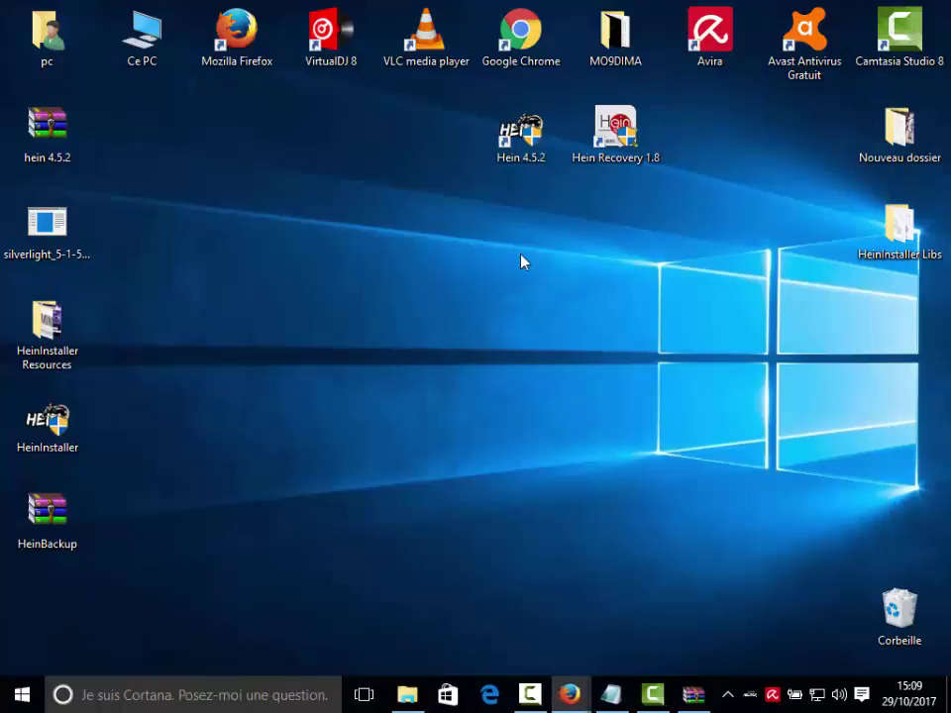
Open Hein Recovery 1.8 and import the HeinBackup archive from the Nouveau nom drive
{"action": "double_click", "coordinate": [609, 149]}
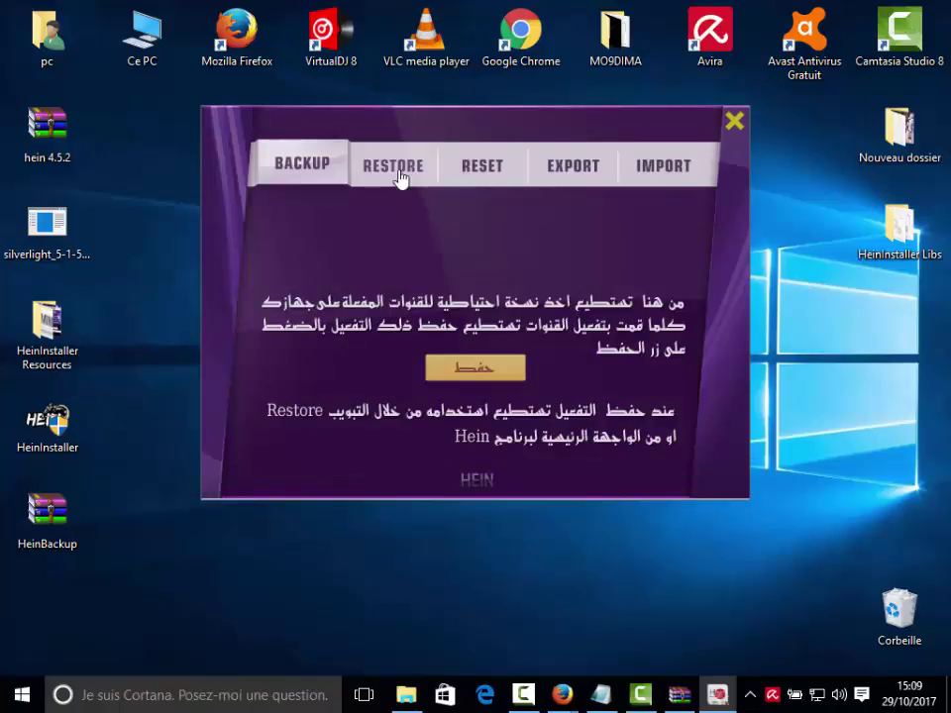
{"action": "left_click", "coordinate": [664, 163]}
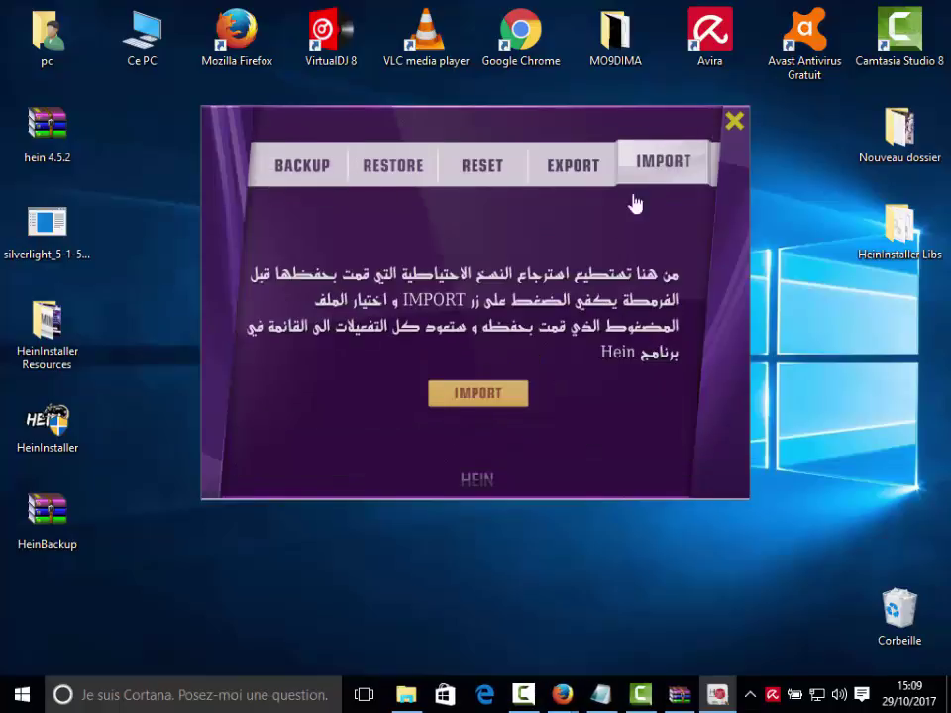
{"action": "left_click", "coordinate": [495, 395]}
{"action": "left_click", "coordinate": [424, 306]}
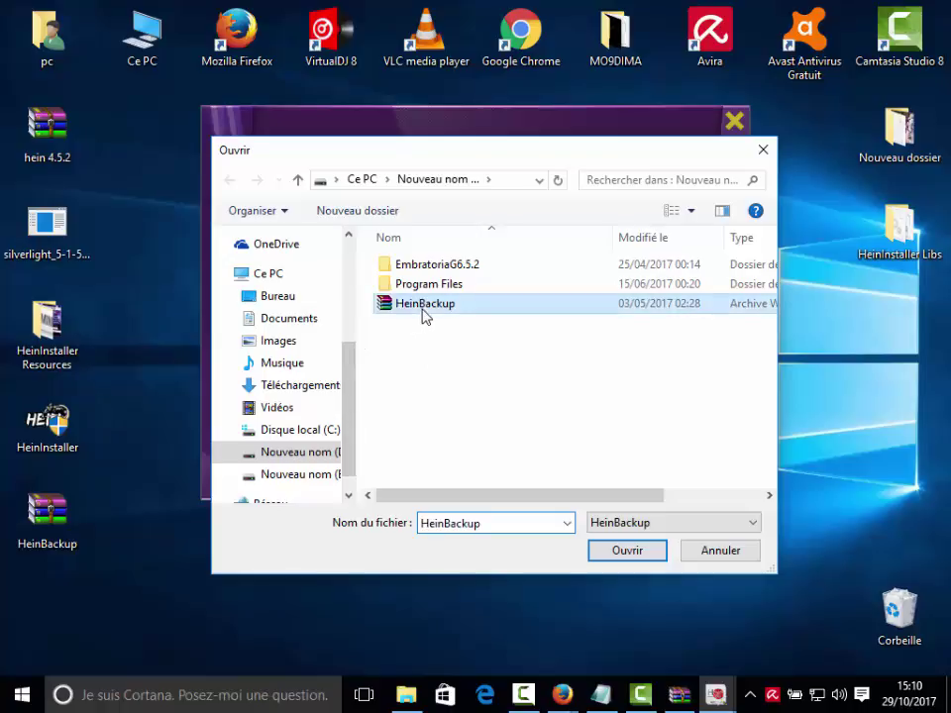
{"action": "double_click", "coordinate": [423, 307]}
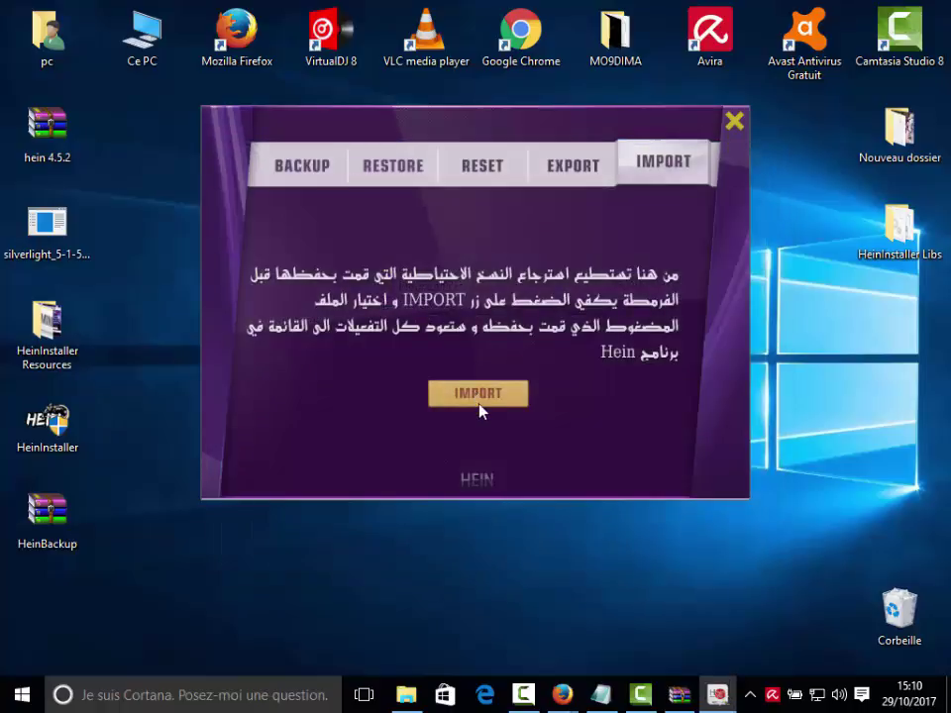
{"action": "left_click", "coordinate": [351, 381]}
Restore activation number 4 from the imported backups and close Hein Recovery
{"action": "left_click", "coordinate": [416, 167]}
{"action": "left_click", "coordinate": [462, 458]}
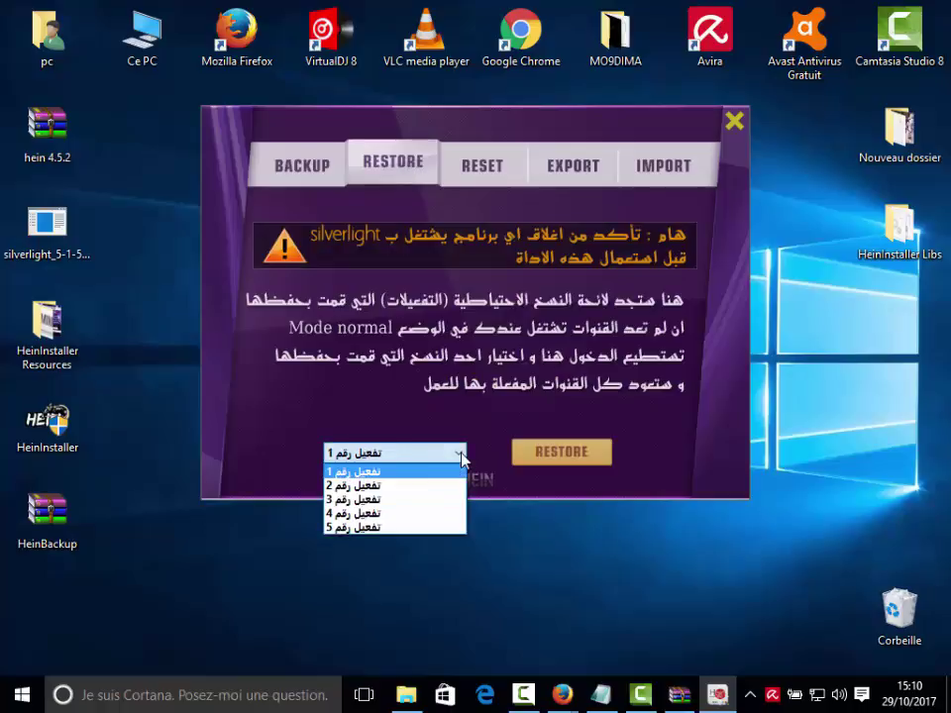
{"action": "left_click", "coordinate": [386, 510]}
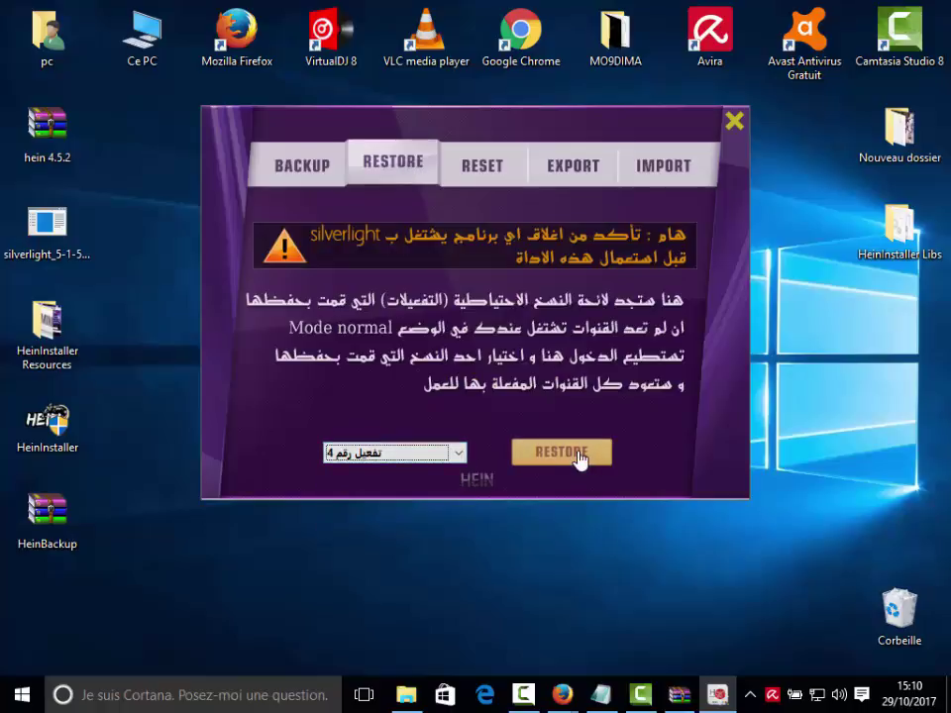
{"action": "left_click", "coordinate": [574, 455]}
{"action": "left_click", "coordinate": [327, 374]}
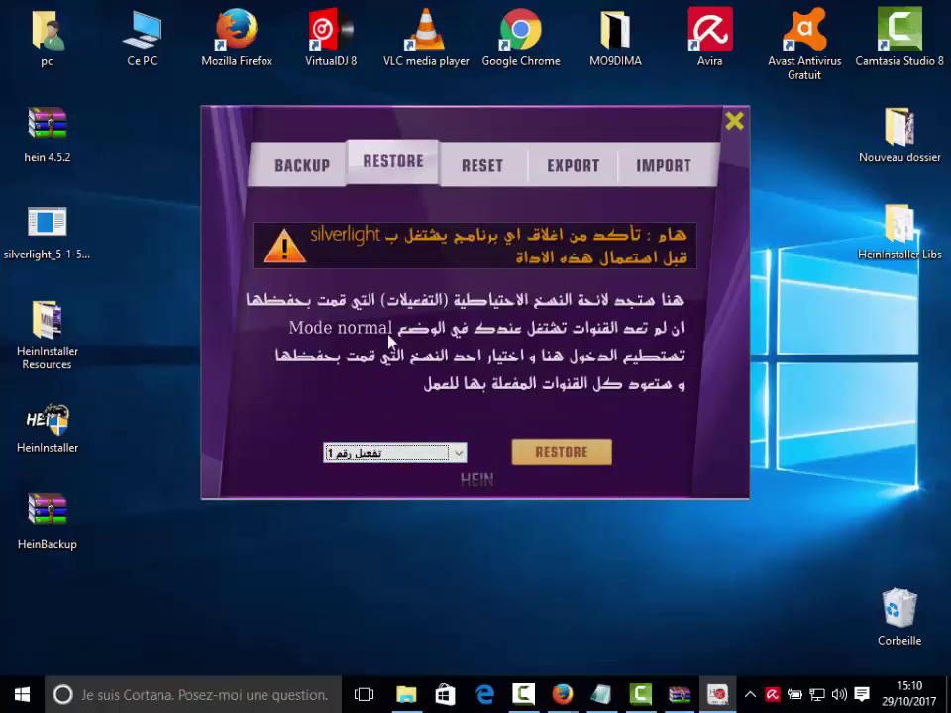
{"action": "left_click", "coordinate": [733, 121]}
Relaunch Hein, agree to close the programs using Silverlight, and continue in Recovery Mode with activation number 4 (05-2017)
{"action": "double_click", "coordinate": [519, 149]}
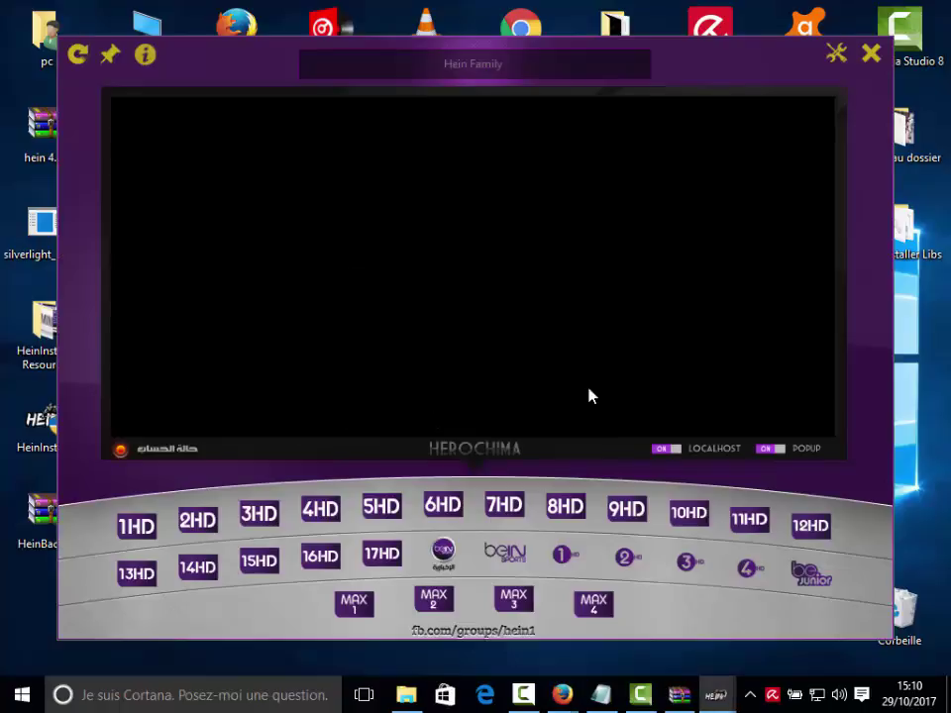
{"action": "mouse_move", "coordinate": [715, 695]}
{"action": "left_click", "coordinate": [580, 637]}
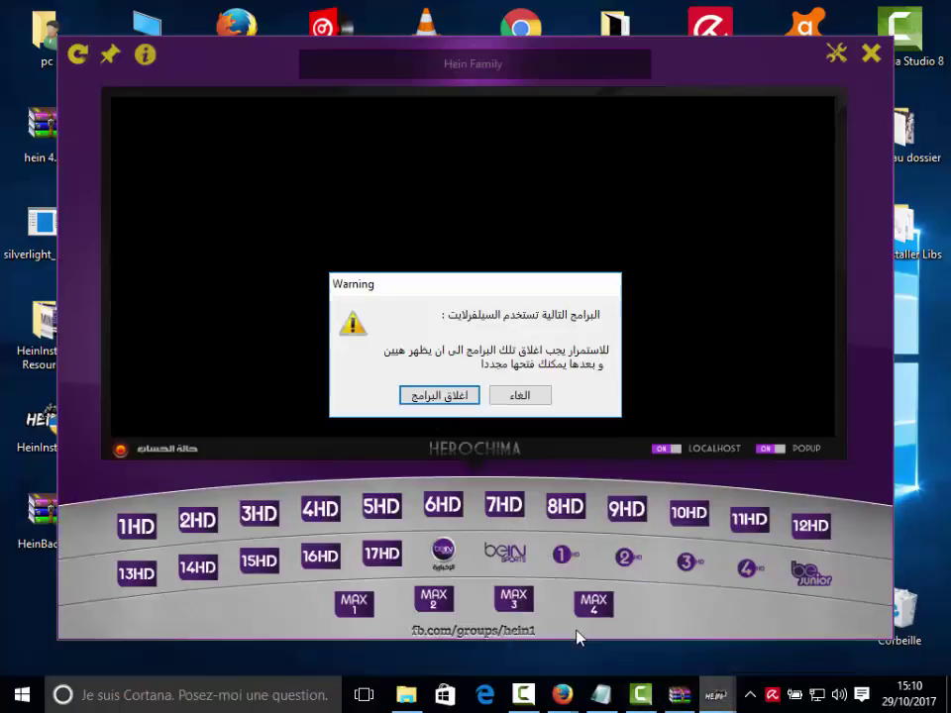
{"action": "left_click", "coordinate": [424, 396]}
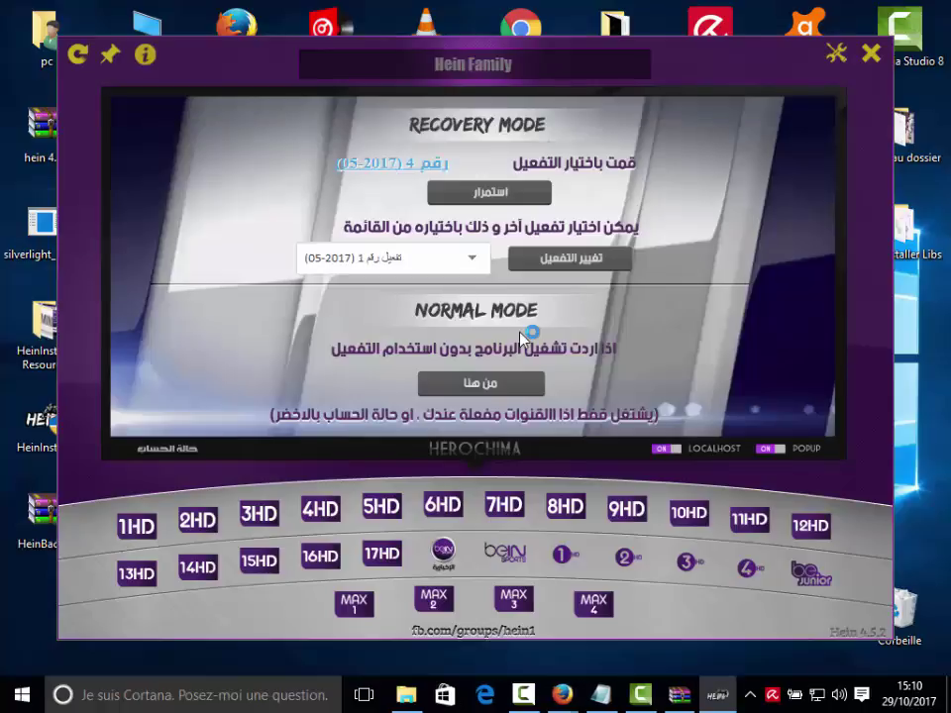
{"action": "left_click", "coordinate": [487, 197]}
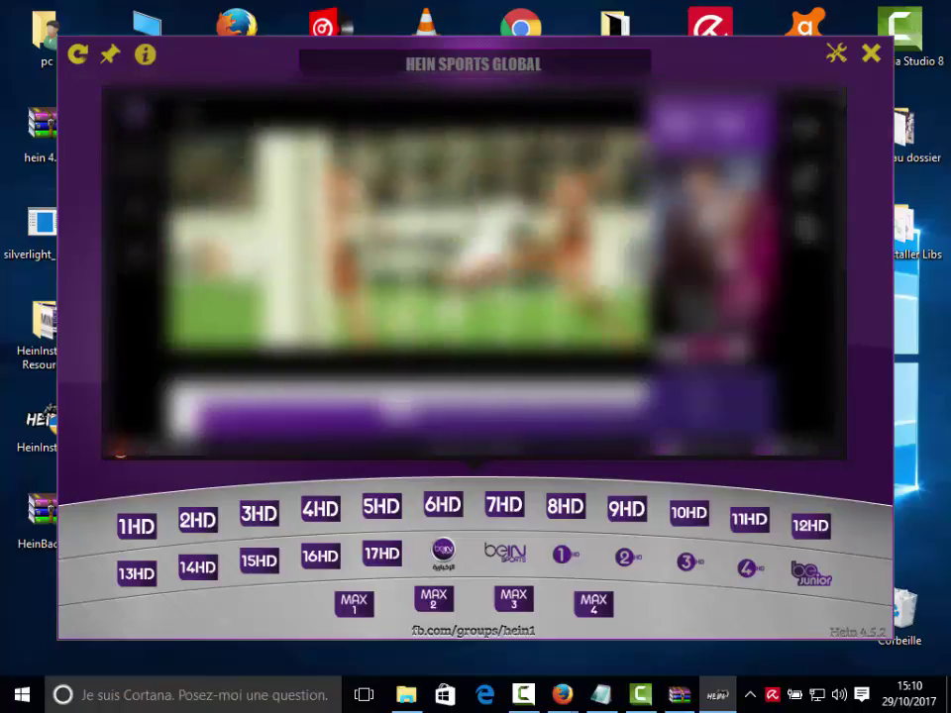
Play channels 2HD, 3HD and 4HD one after another in the main Hein window, using normal playback for 3HD
{"action": "left_click", "coordinate": [198, 521]}
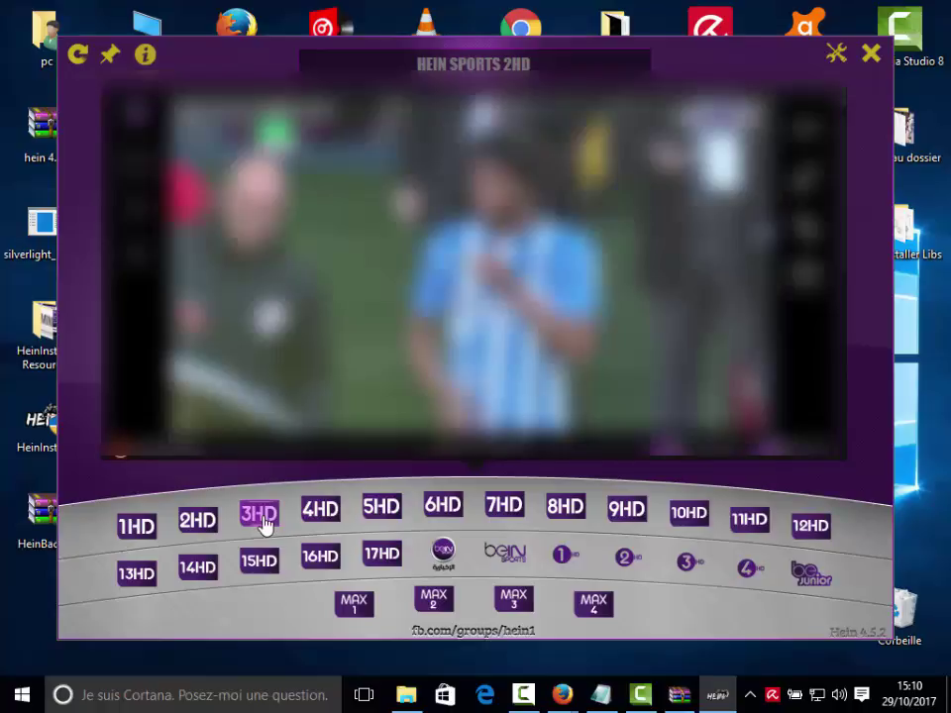
{"action": "right_click", "coordinate": [264, 525]}
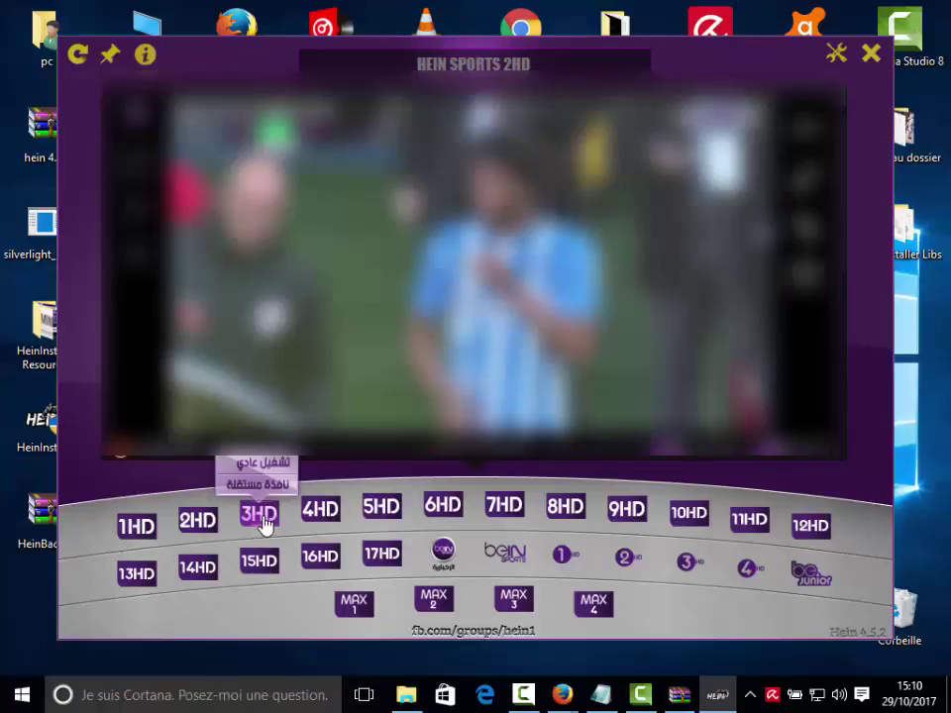
{"action": "left_click", "coordinate": [272, 467]}
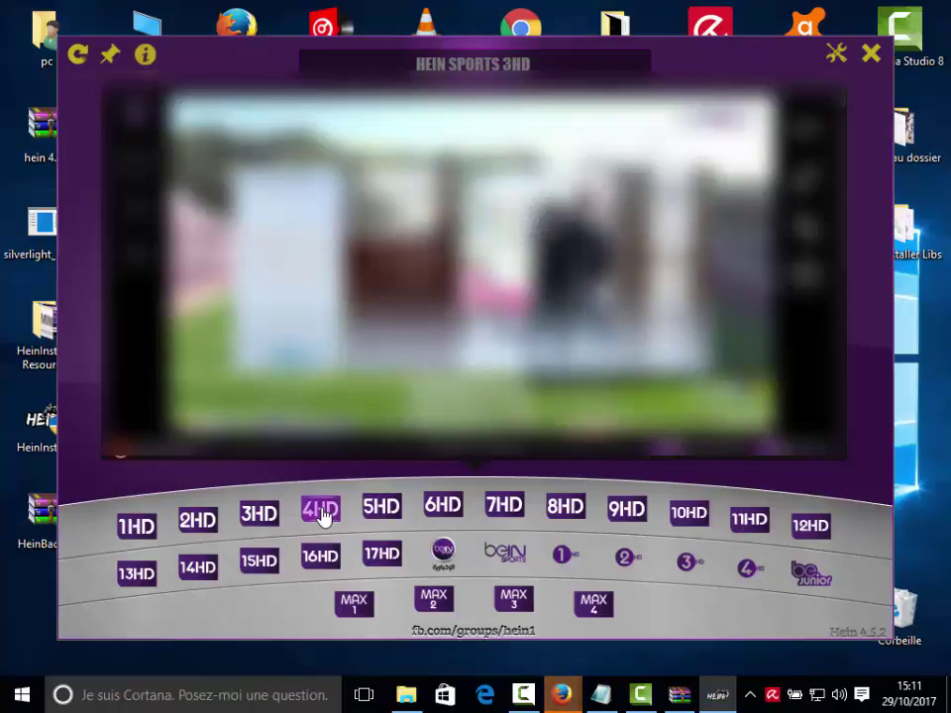
{"action": "left_click", "coordinate": [320, 511]}
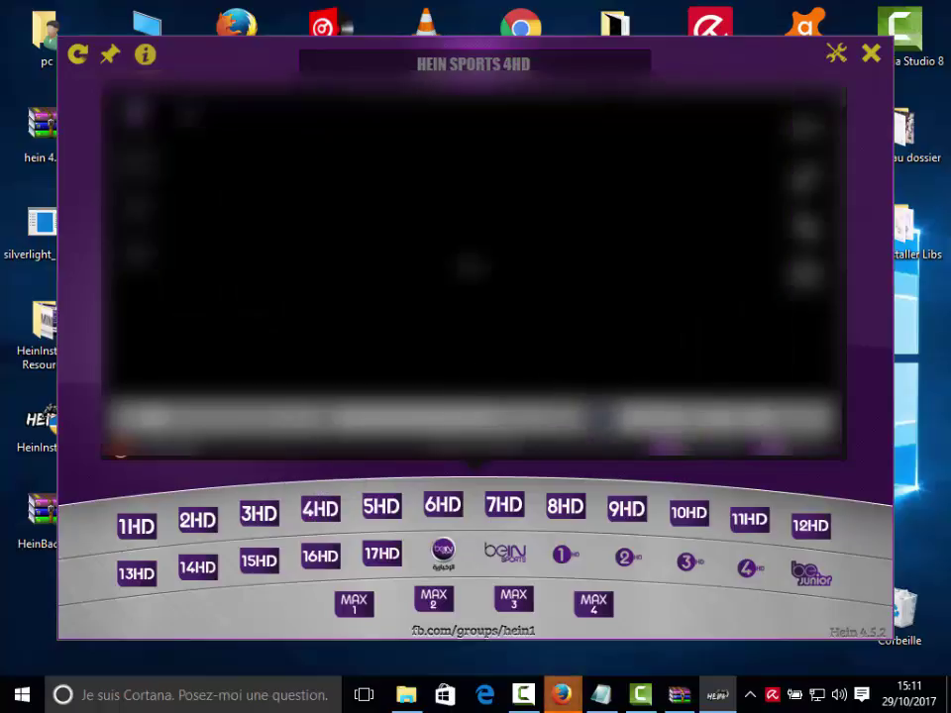
Play channels 16HD and 10HD with normal playback in the main window, and close Hein
{"action": "mouse_move", "coordinate": [318, 556]}
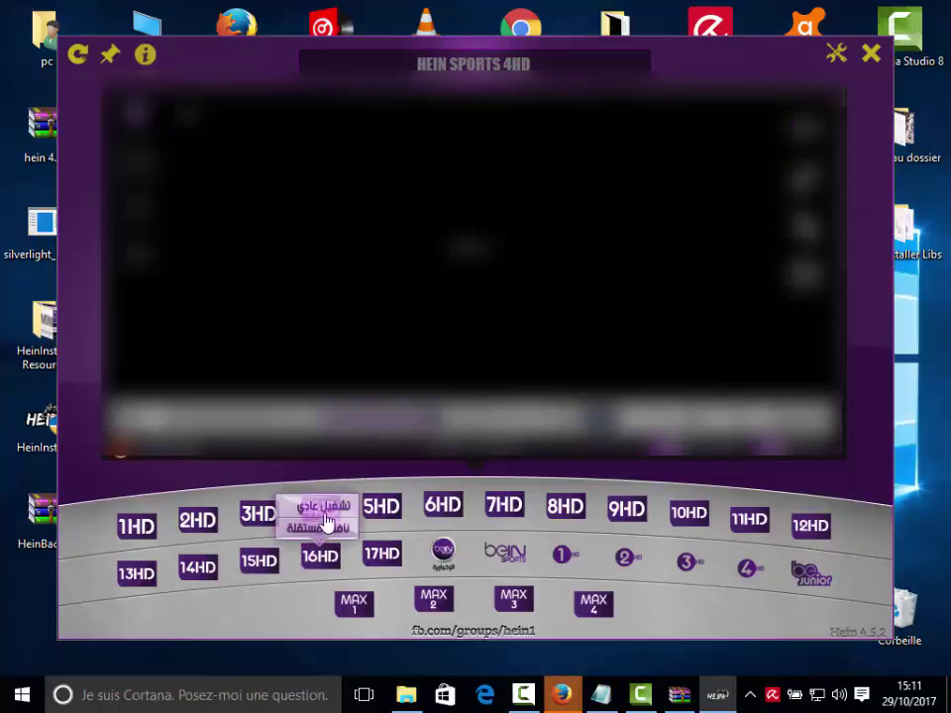
{"action": "left_click", "coordinate": [327, 511]}
{"action": "mouse_move", "coordinate": [325, 509]}
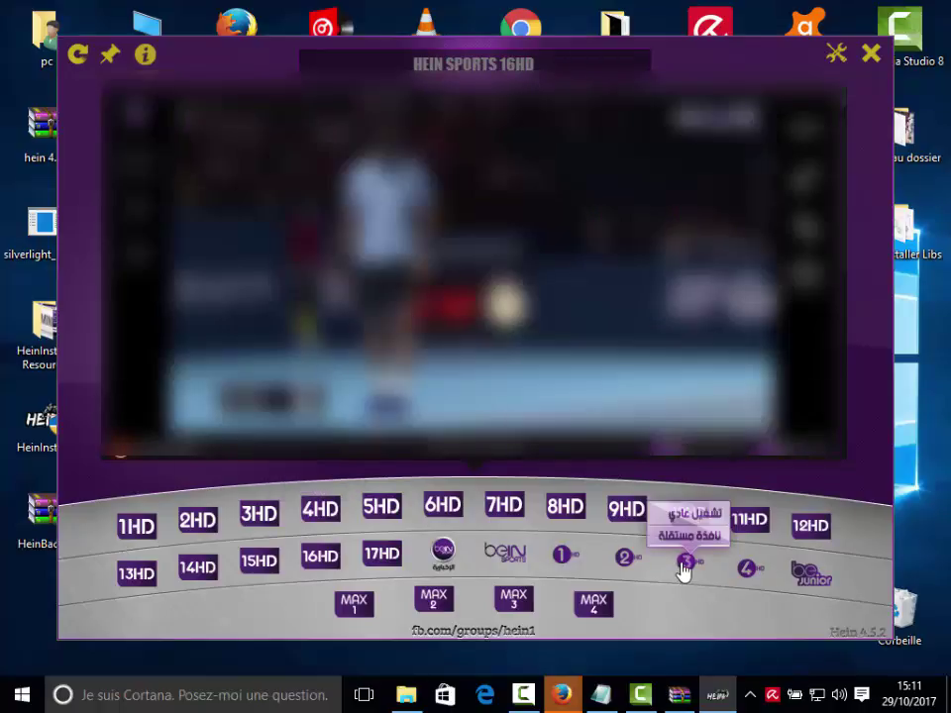
{"action": "left_click", "coordinate": [675, 522]}
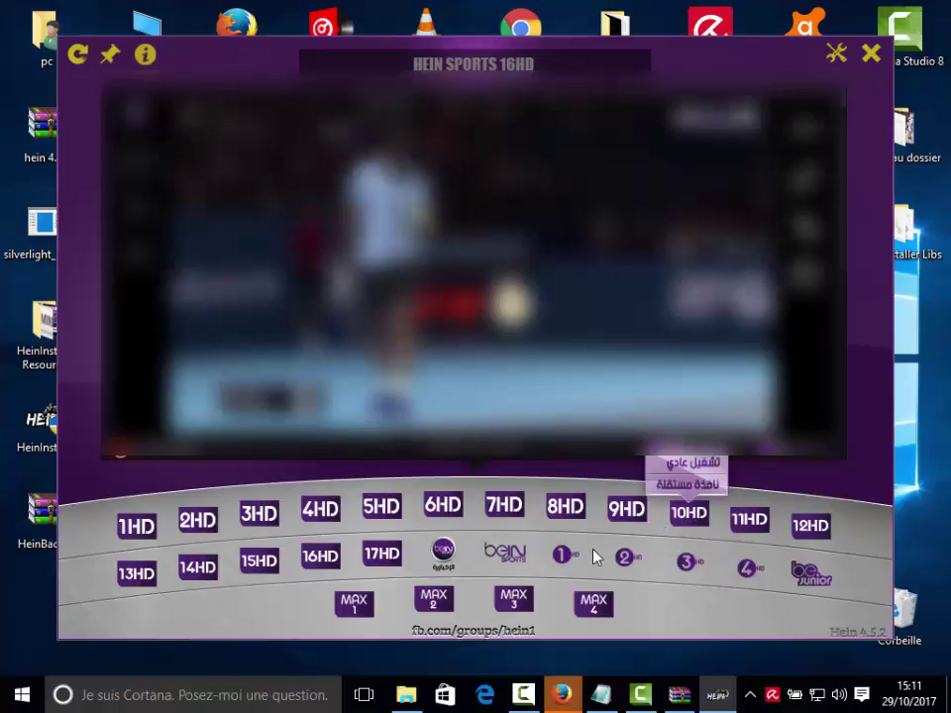
{"action": "left_click", "coordinate": [675, 468]}
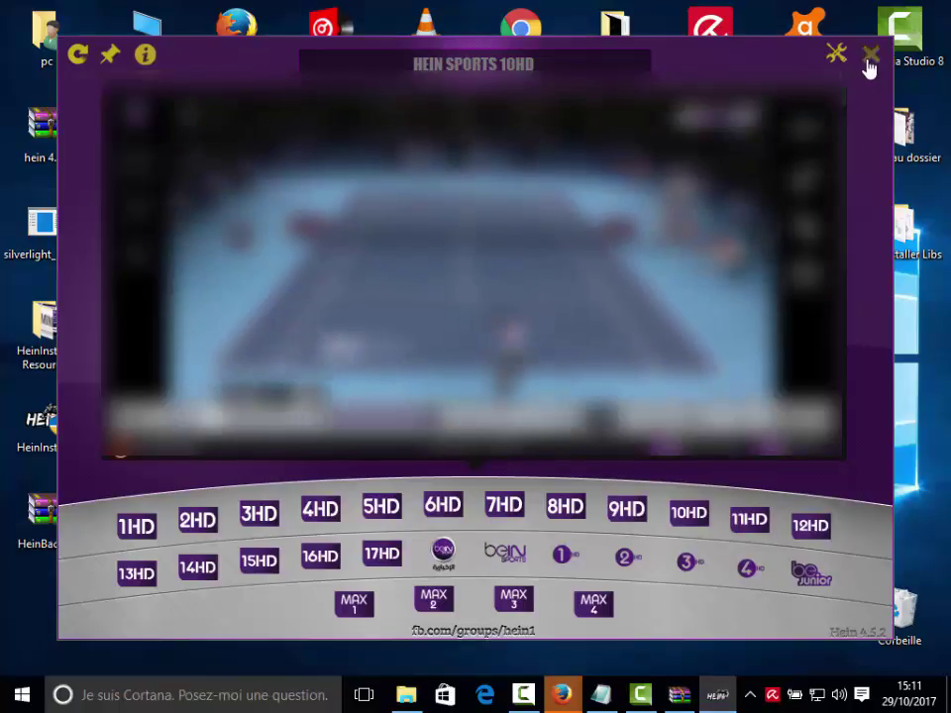
{"action": "left_click", "coordinate": [869, 57]}
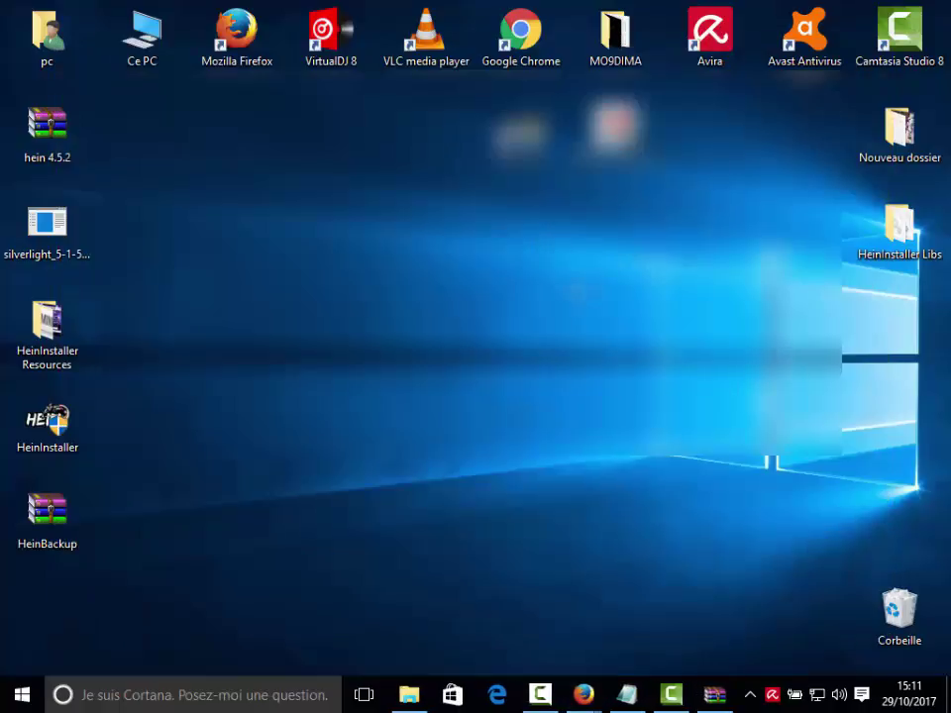